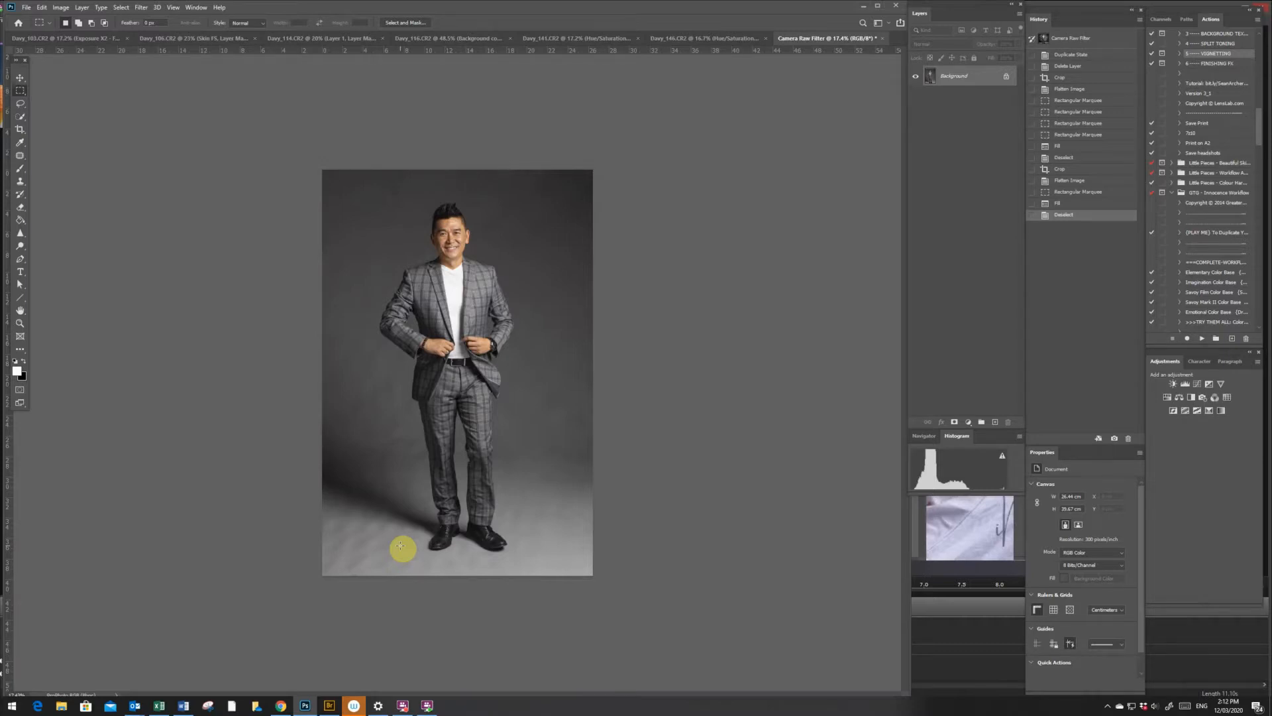
- Select the man's head, jacket and the leg on the shadow side with the Quick Selection tool
{"action": "key", "text": "z"}
{"action": "left_click", "coordinate": [457, 391]}
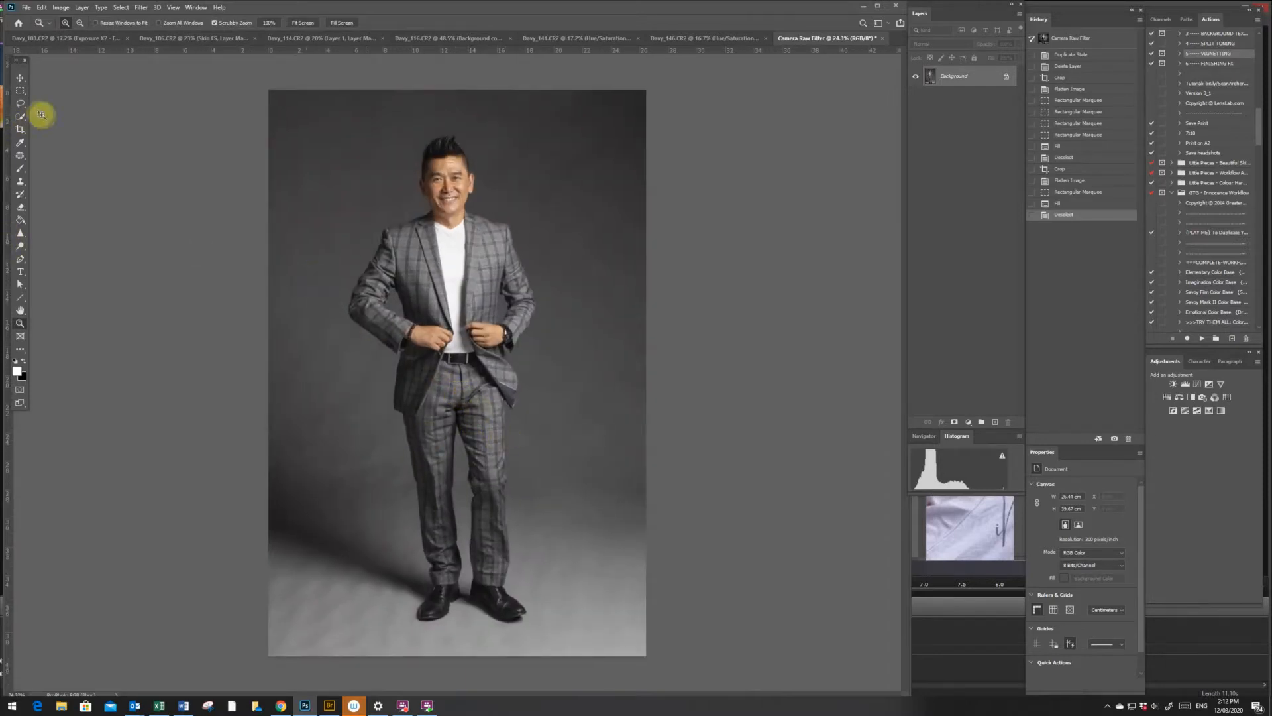
{"action": "left_click", "coordinate": [21, 118]}
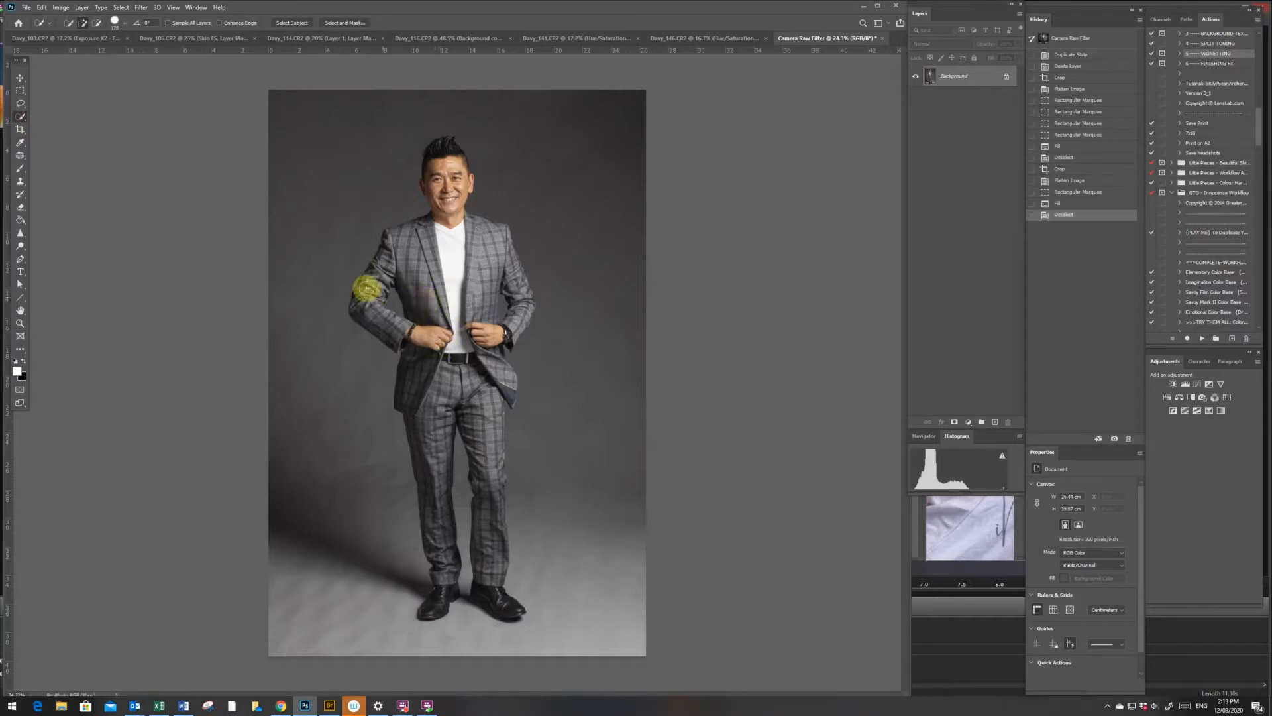
{"action": "mouse_move", "coordinate": [367, 295]}
{"action": "left_mouse_down"}
{"action": "mouse_move", "coordinate": [414, 241]}
{"action": "mouse_move", "coordinate": [374, 275]}
{"action": "mouse_move", "coordinate": [401, 240]}
{"action": "mouse_move", "coordinate": [451, 223]}
{"action": "mouse_move", "coordinate": [416, 230]}
{"action": "mouse_move", "coordinate": [451, 220]}
{"action": "mouse_move", "coordinate": [457, 172]}
{"action": "mouse_move", "coordinate": [440, 147]}
{"action": "mouse_move", "coordinate": [443, 252]}
{"action": "mouse_move", "coordinate": [450, 186]}
{"action": "mouse_move", "coordinate": [459, 238]}
{"action": "mouse_move", "coordinate": [455, 219]}
{"action": "mouse_move", "coordinate": [498, 268]}
{"action": "mouse_move", "coordinate": [486, 322]}
{"action": "mouse_move", "coordinate": [506, 297]}
{"action": "mouse_move", "coordinate": [493, 230]}
{"action": "mouse_move", "coordinate": [504, 232]}
{"action": "mouse_move", "coordinate": [478, 233]}
{"action": "mouse_move", "coordinate": [460, 216]}
{"action": "mouse_move", "coordinate": [494, 262]}
{"action": "left_mouse_up"}
{"action": "mouse_move", "coordinate": [497, 265]}
{"action": "left_mouse_down"}
{"action": "mouse_move", "coordinate": [514, 323]}
{"action": "mouse_move", "coordinate": [521, 289]}
{"action": "left_mouse_up"}
{"action": "mouse_move", "coordinate": [414, 384]}
{"action": "left_mouse_down"}
{"action": "mouse_move", "coordinate": [422, 356]}
{"action": "mouse_move", "coordinate": [439, 553]}
{"action": "left_mouse_up"}
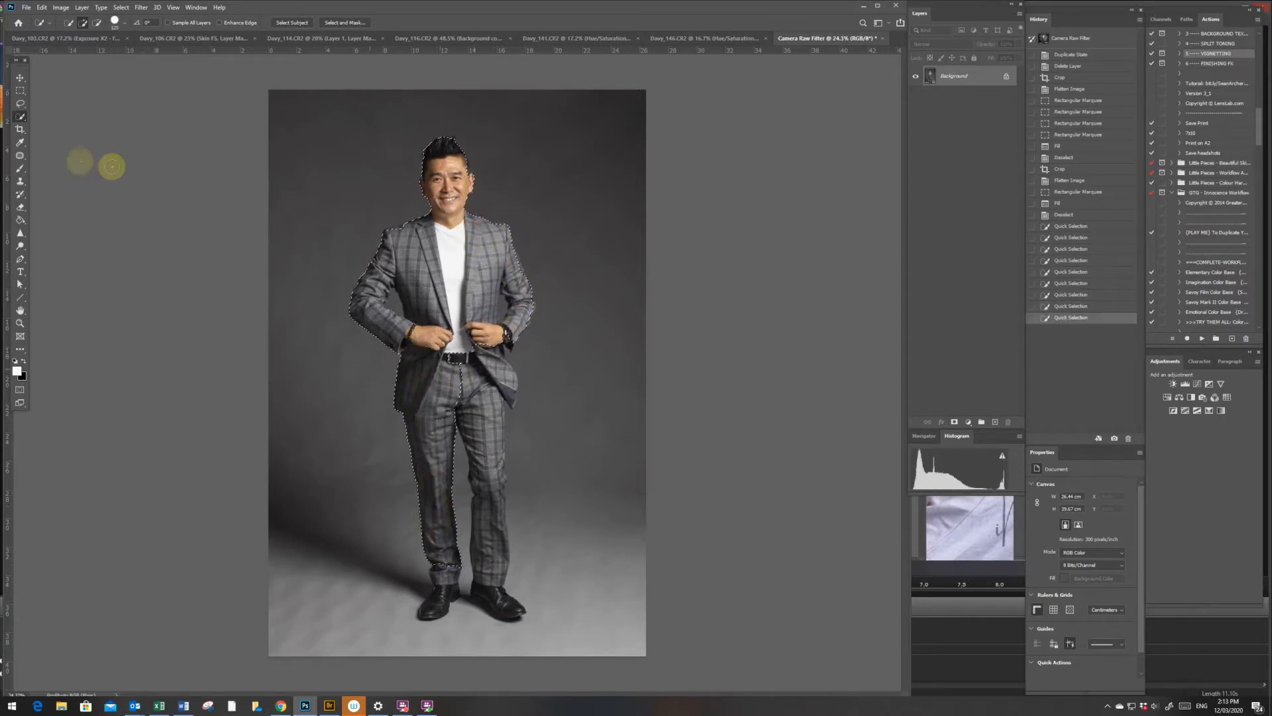
- Add the man's other trouser leg and both shoes to the quick selection
{"action": "left_click", "coordinate": [21, 118]}
{"action": "left_click", "coordinate": [71, 117]}
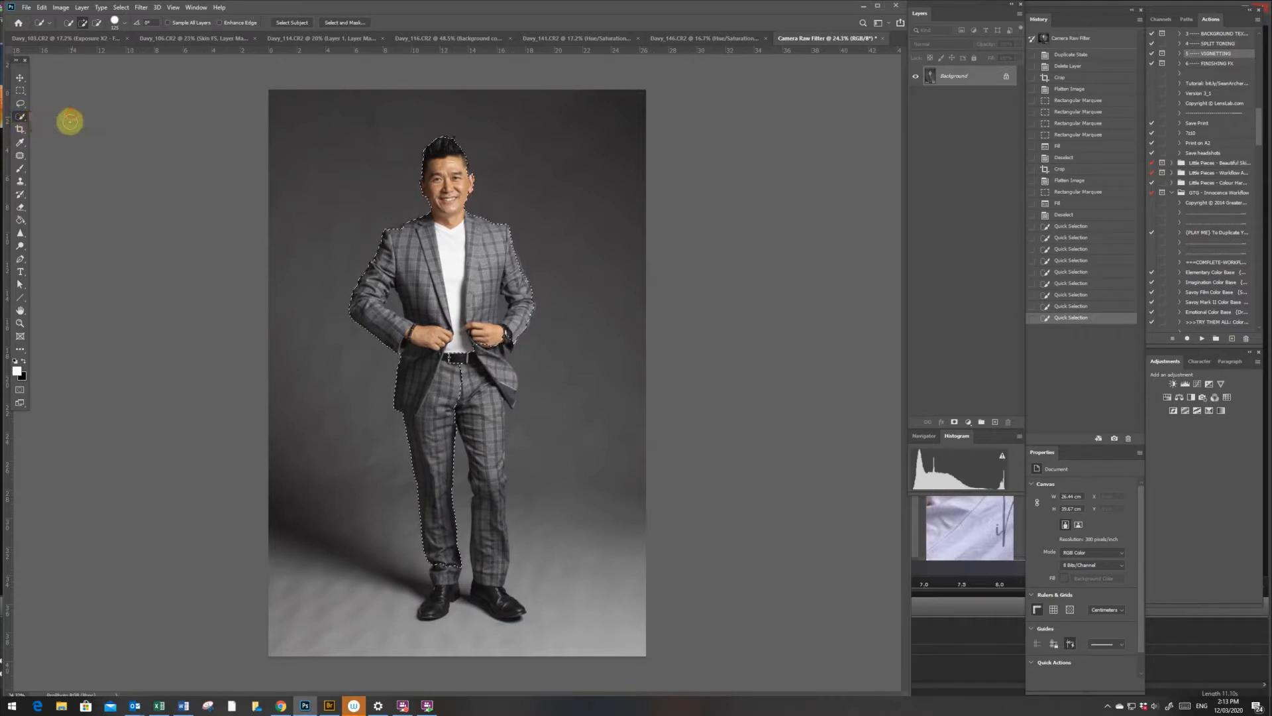
{"action": "mouse_move", "coordinate": [421, 557]}
{"action": "left_mouse_down"}
{"action": "mouse_move", "coordinate": [428, 608]}
{"action": "mouse_move", "coordinate": [448, 571]}
{"action": "mouse_move", "coordinate": [466, 364]}
{"action": "mouse_move", "coordinate": [483, 397]}
{"action": "mouse_move", "coordinate": [489, 358]}
{"action": "mouse_move", "coordinate": [499, 385]}
{"action": "left_mouse_up"}
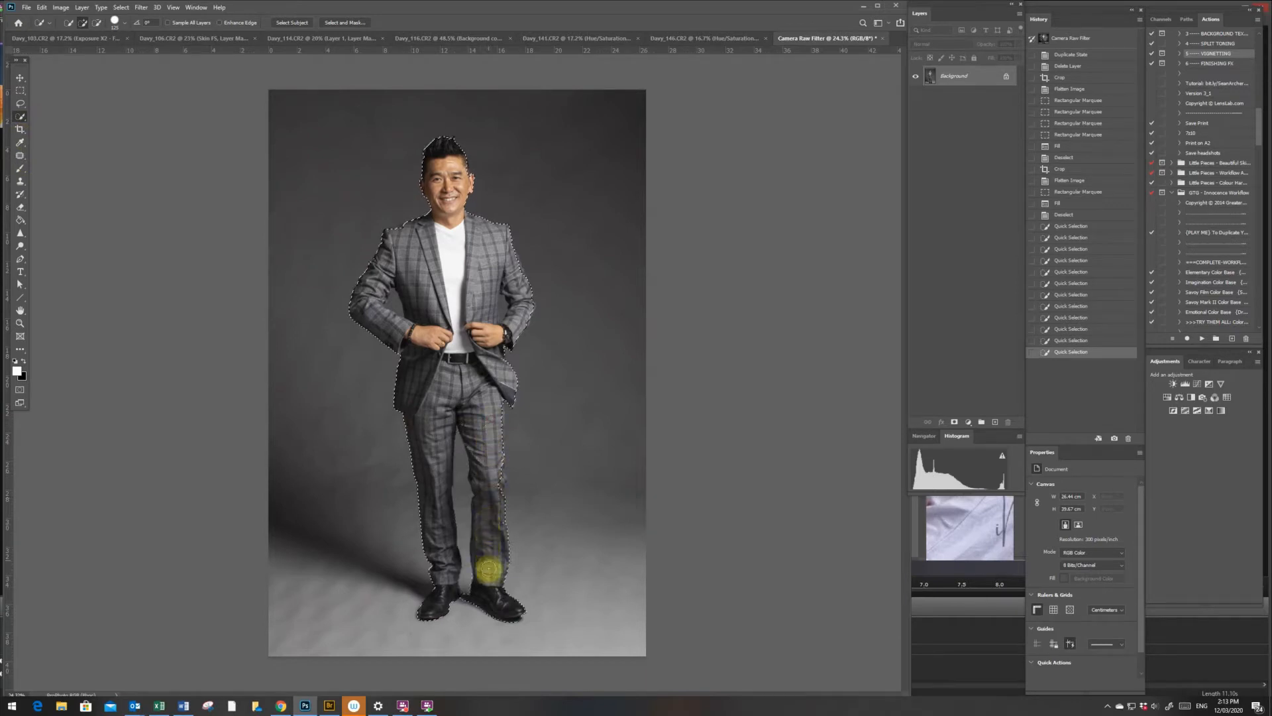
{"action": "left_click_drag", "start_coordinate": [490, 572], "coordinate": [499, 569]}
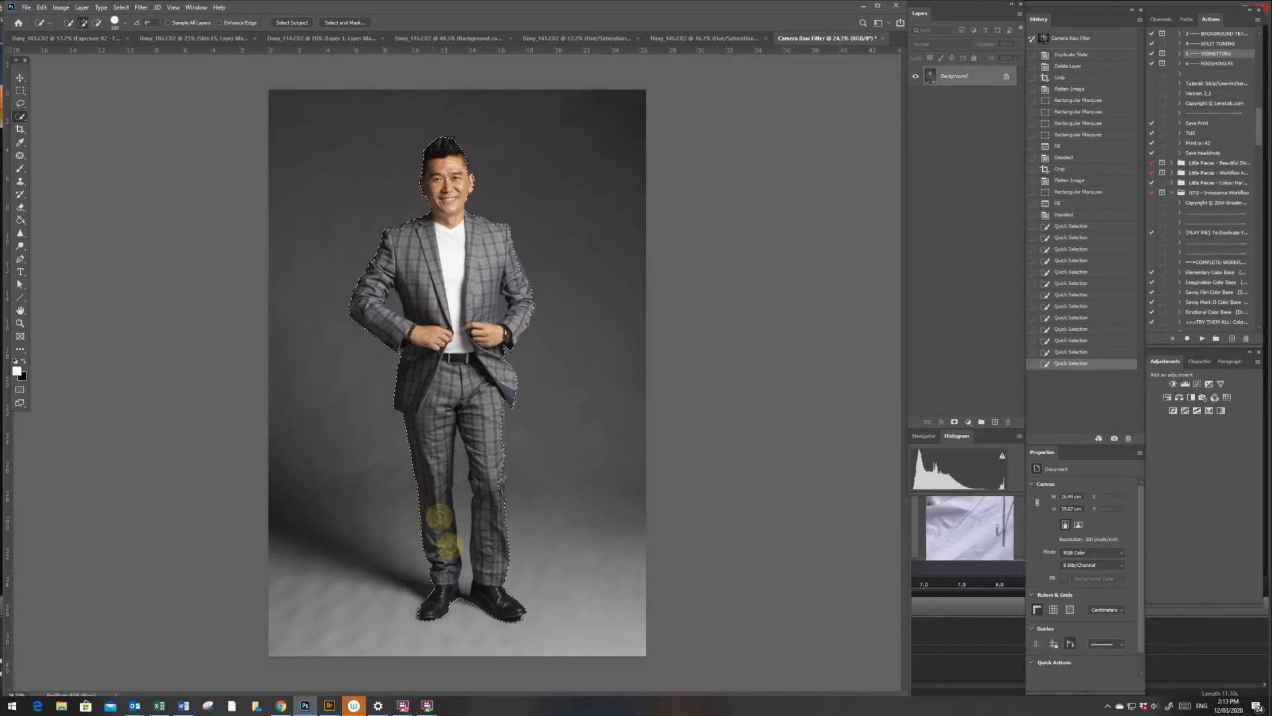
- Subtract the background gap between the legs, and add the missing inner shoe area back to the selection
{"action": "left_click", "coordinate": [96, 23]}
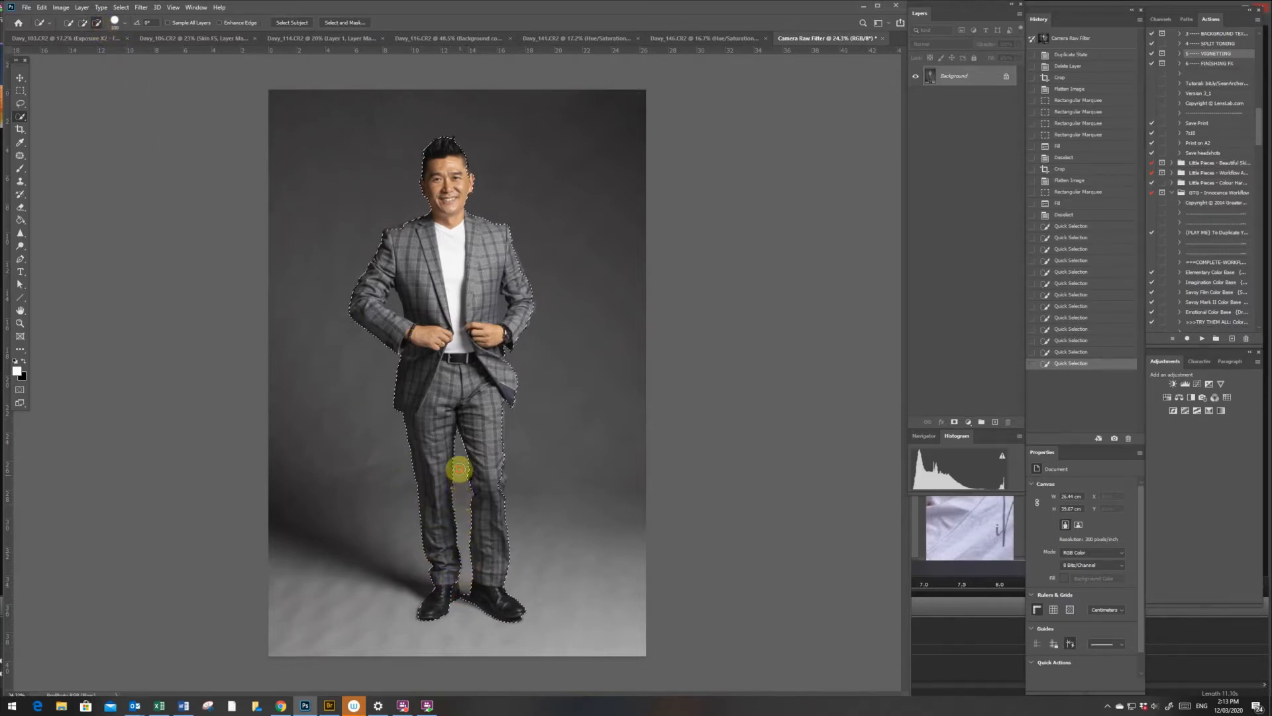
{"action": "left_click_drag", "start_coordinate": [459, 469], "coordinate": [464, 524]}
{"action": "left_click", "coordinate": [82, 23]}
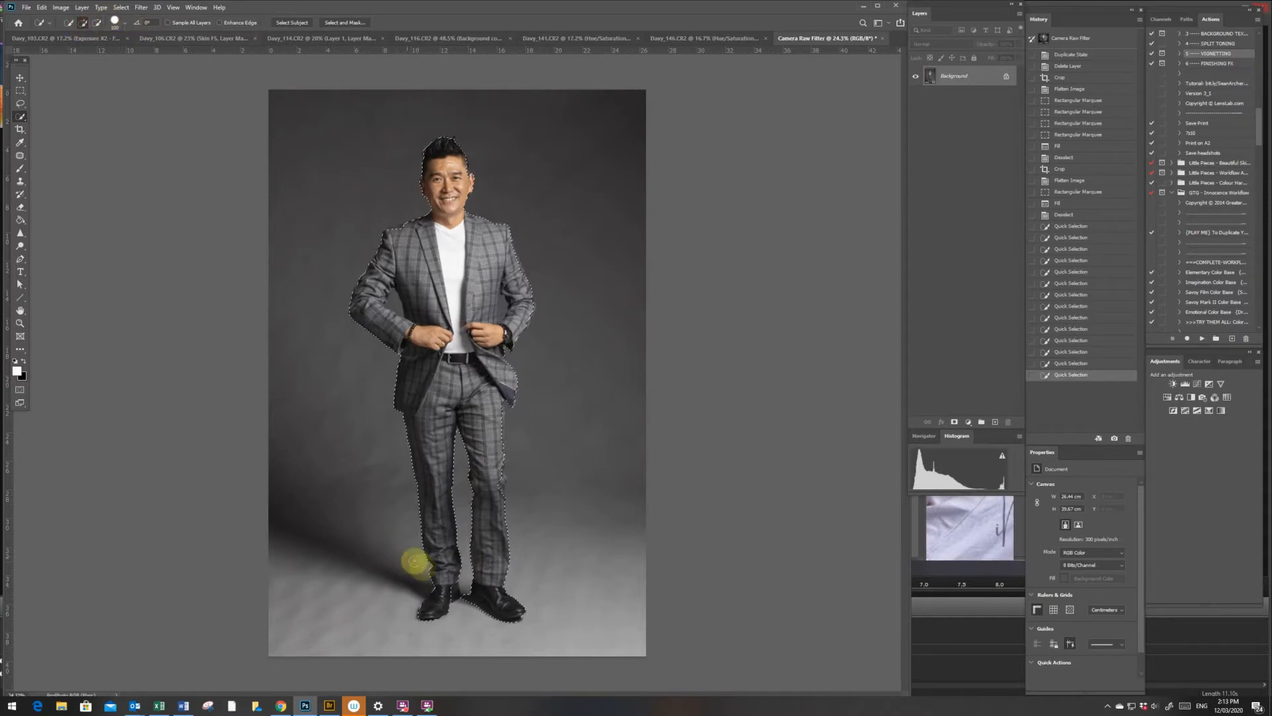
{"action": "left_click_drag", "start_coordinate": [454, 597], "coordinate": [454, 585]}
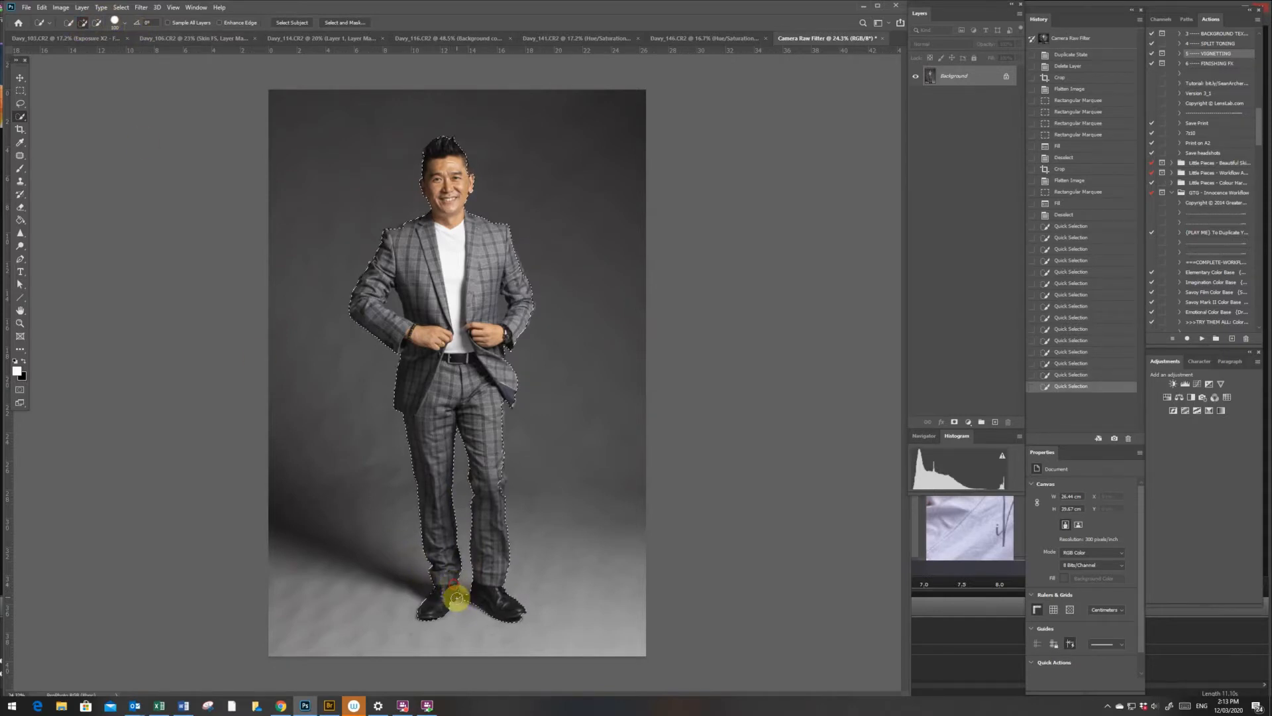
{"action": "left_click", "coordinate": [457, 597]}
{"action": "left_click", "coordinate": [455, 595]}
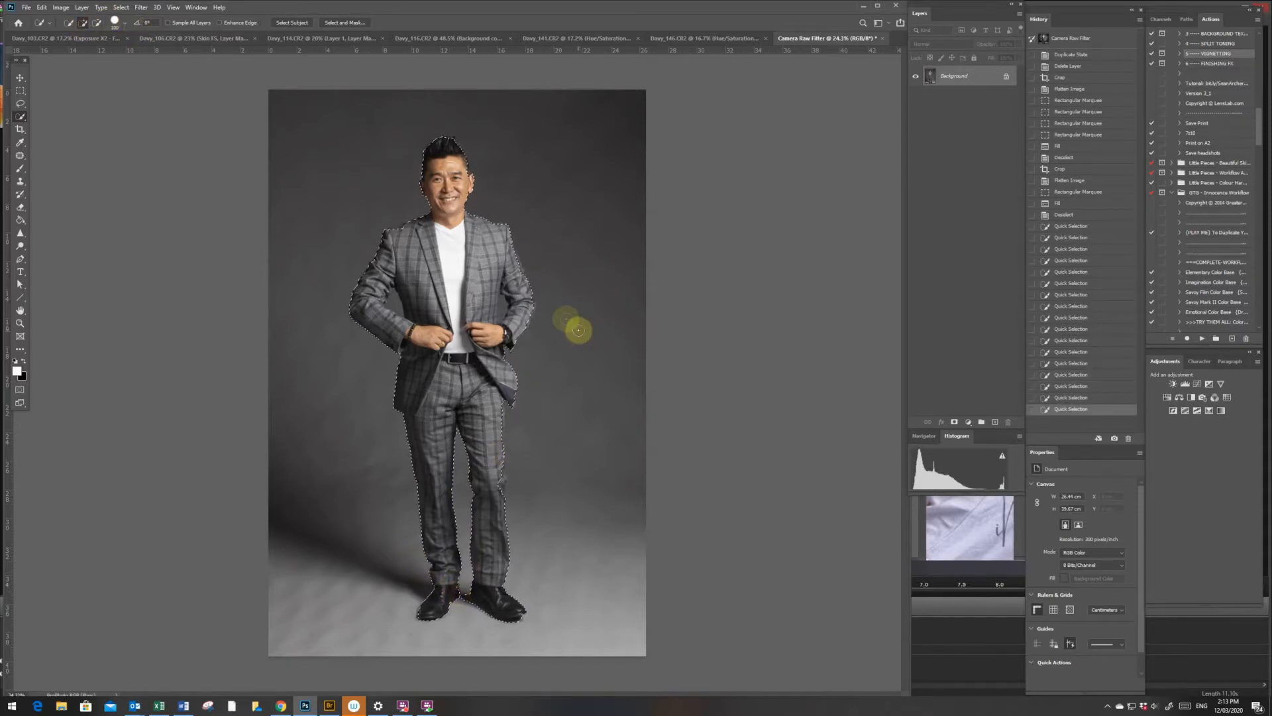
- Subtract the background gaps between both arms and the torso from the selection
{"action": "left_click", "coordinate": [97, 23]}
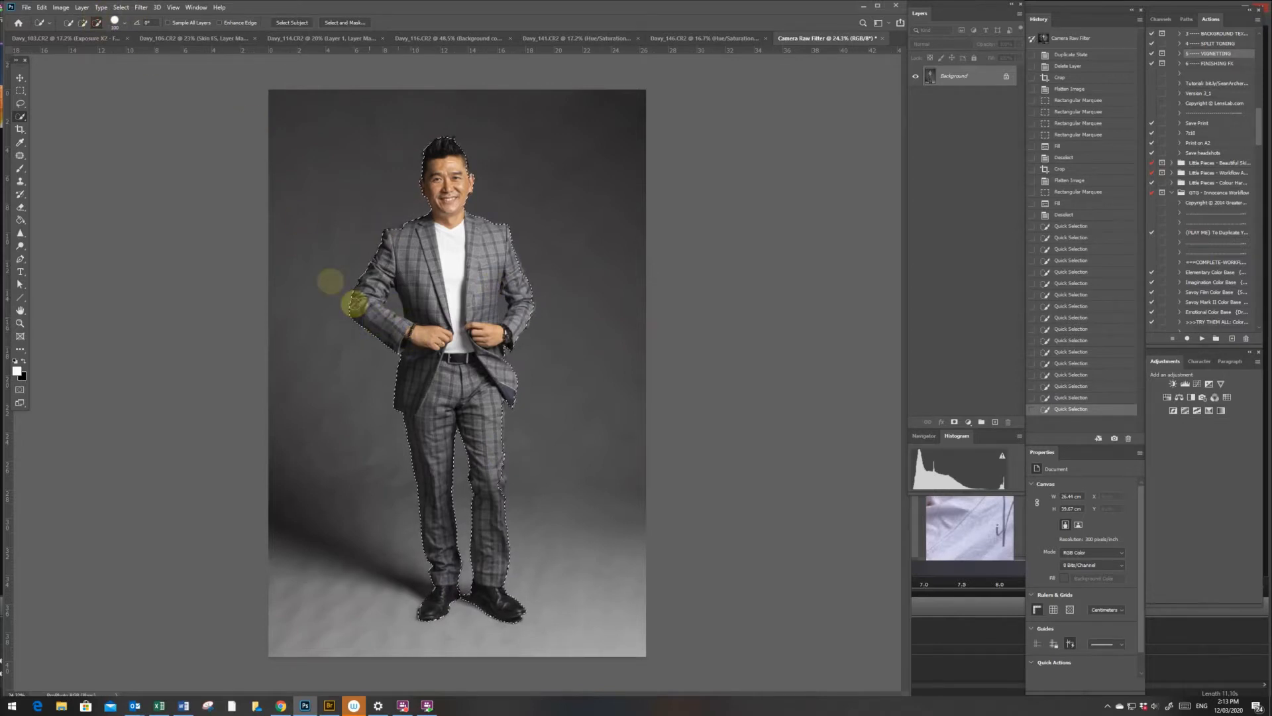
{"action": "left_click_drag", "start_coordinate": [394, 298], "coordinate": [421, 314]}
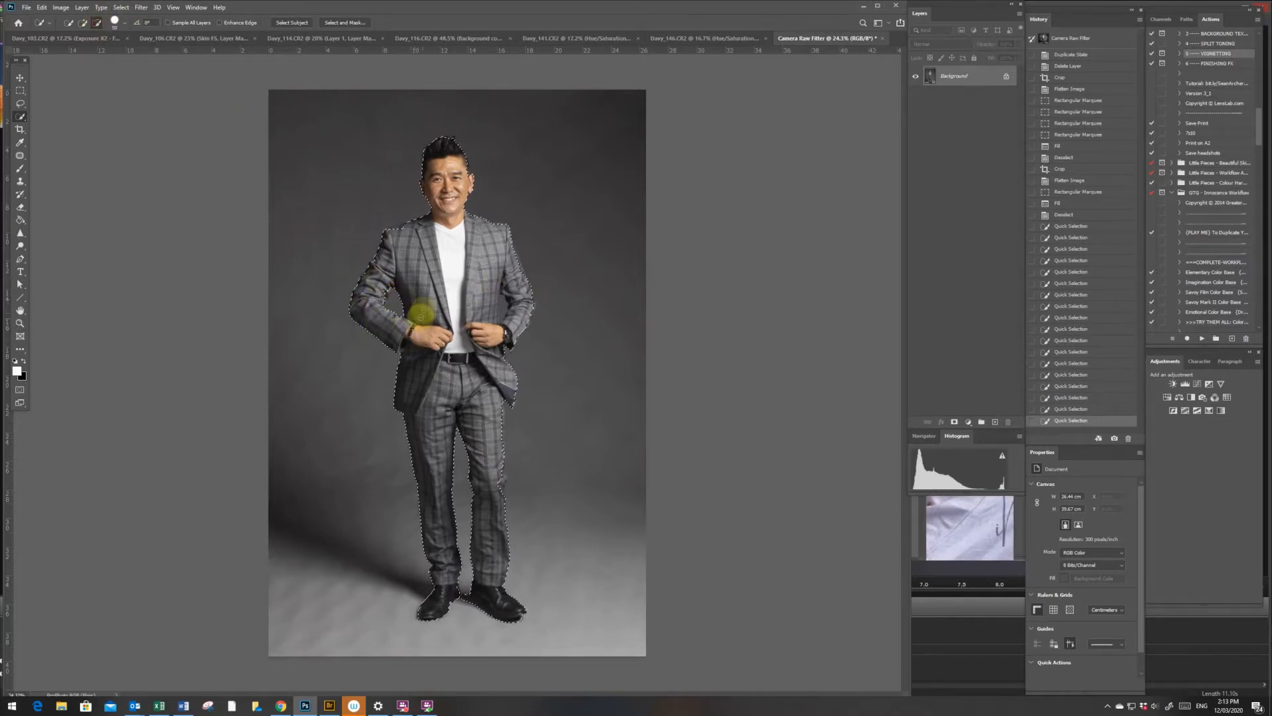
{"action": "left_click_drag", "start_coordinate": [503, 300], "coordinate": [502, 317]}
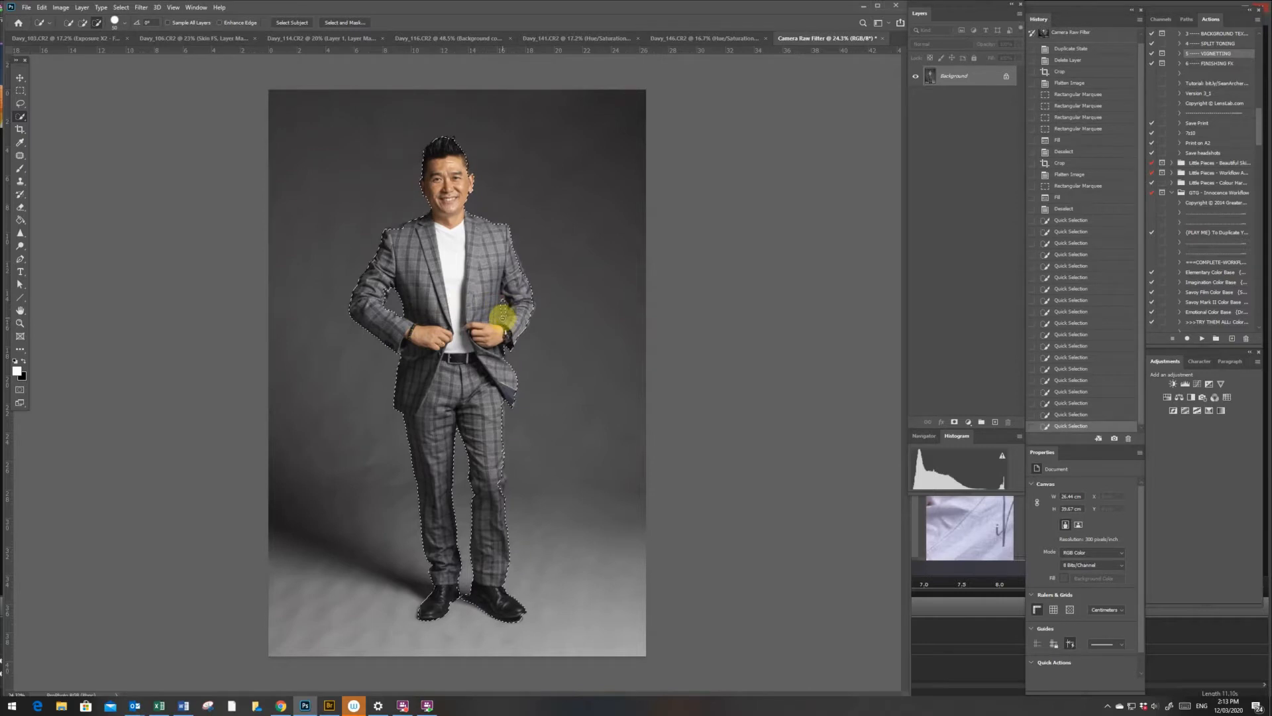
- Add missed areas of the sleeve, jacket, trouser leg and the side of the face and neck to the selection
{"action": "left_click", "coordinate": [83, 23]}
{"action": "left_click_drag", "start_coordinate": [378, 304], "coordinate": [375, 316]}
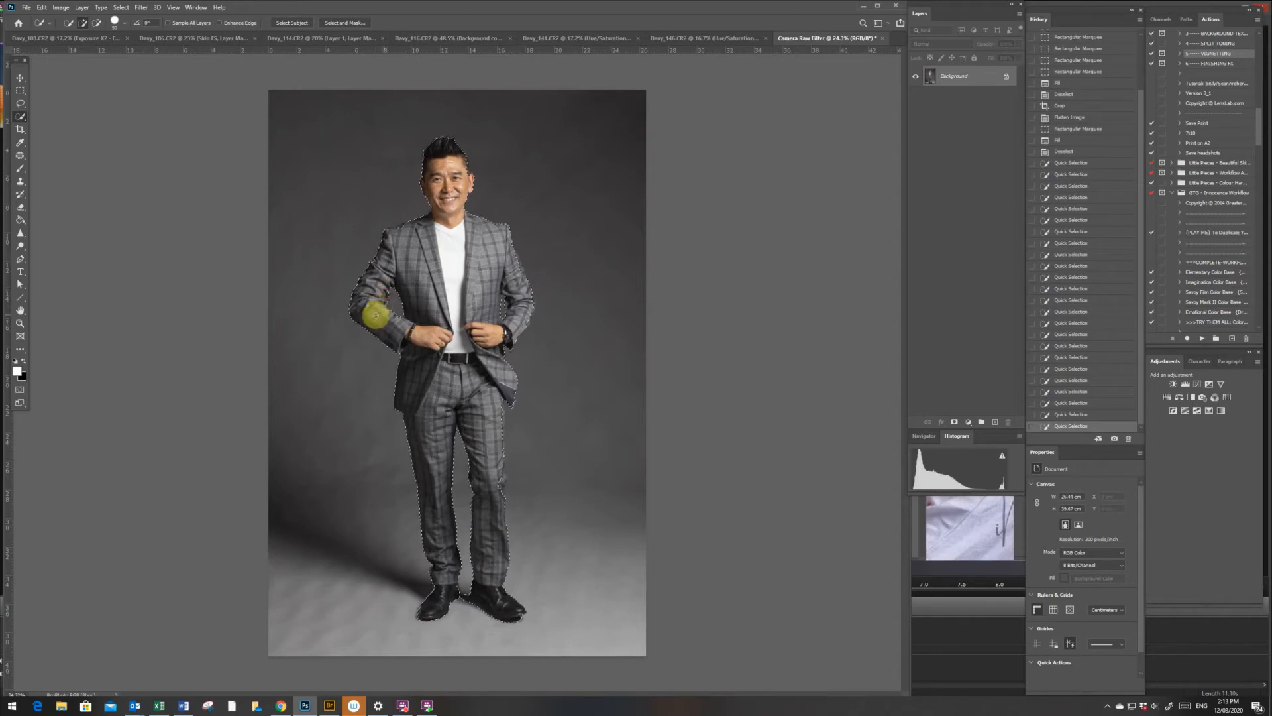
{"action": "left_click_drag", "start_coordinate": [422, 231], "coordinate": [411, 245]}
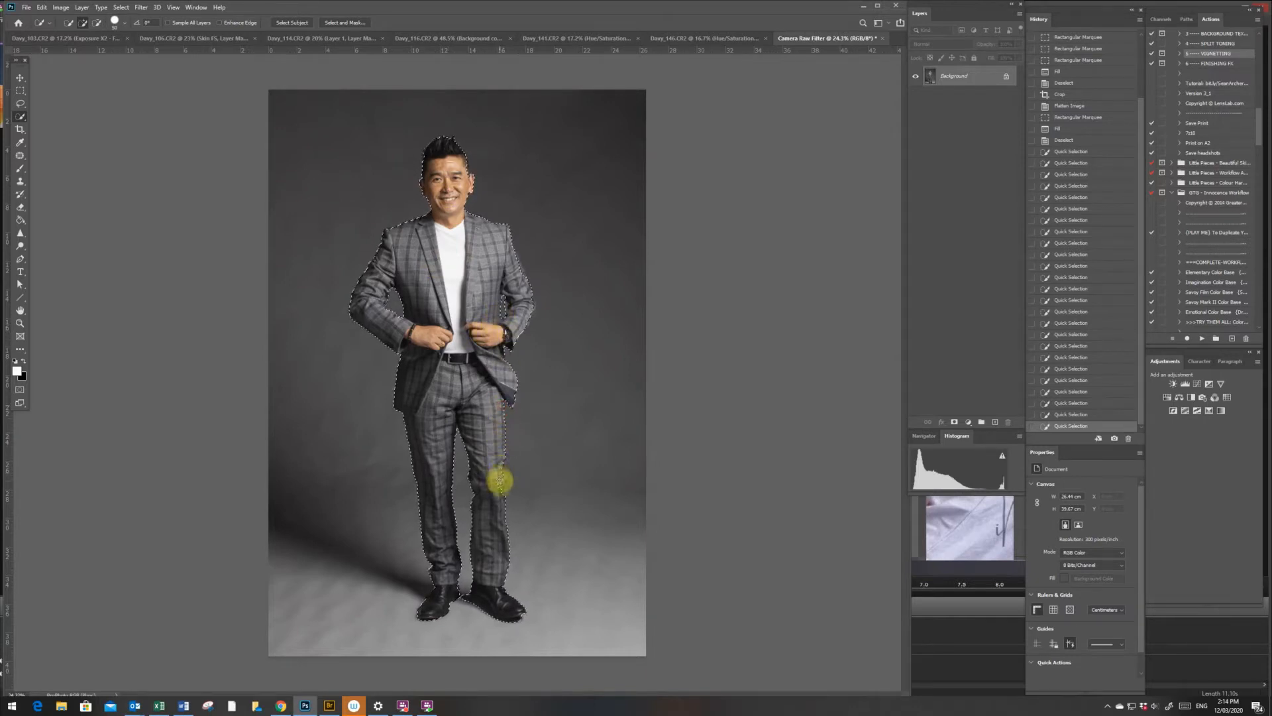
{"action": "mouse_move", "coordinate": [505, 478]}
{"action": "left_mouse_down"}
{"action": "mouse_move", "coordinate": [503, 452]}
{"action": "mouse_move", "coordinate": [495, 557]}
{"action": "left_mouse_up"}
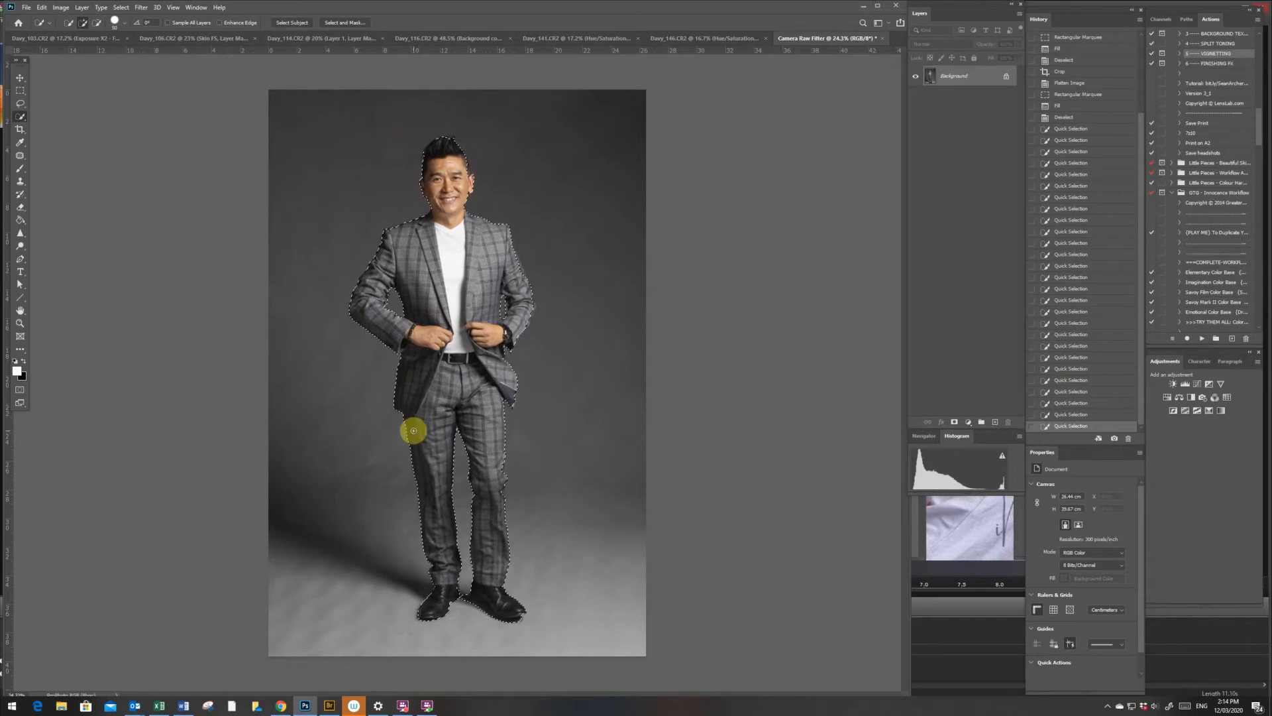
{"action": "left_click_drag", "start_coordinate": [472, 175], "coordinate": [483, 221]}
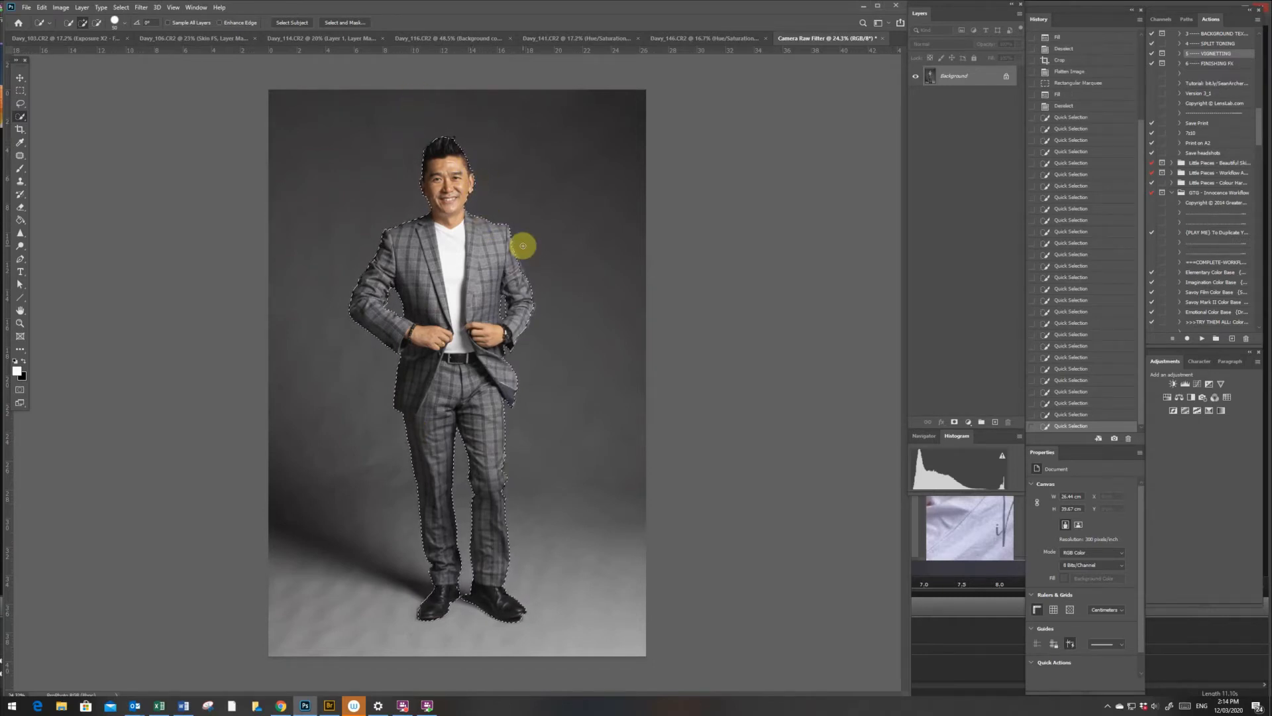
{"action": "left_click", "coordinate": [358, 23]}
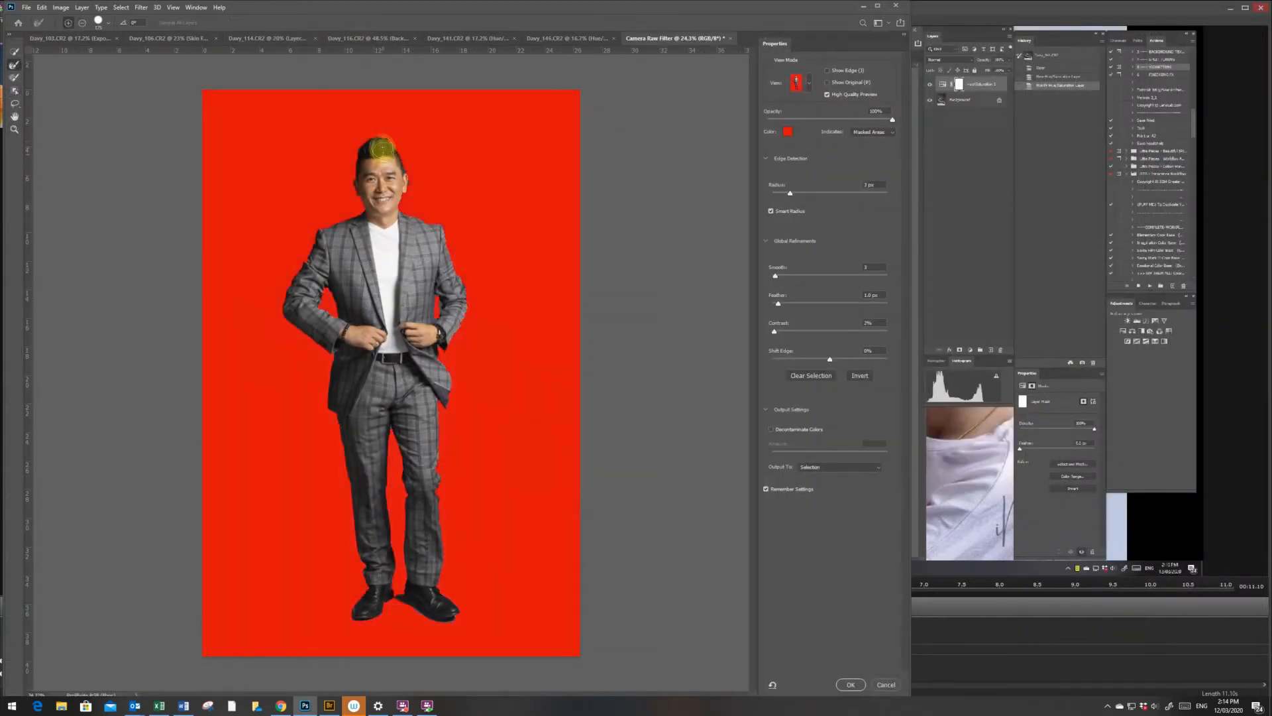
{"action": "left_click", "coordinate": [394, 145]}
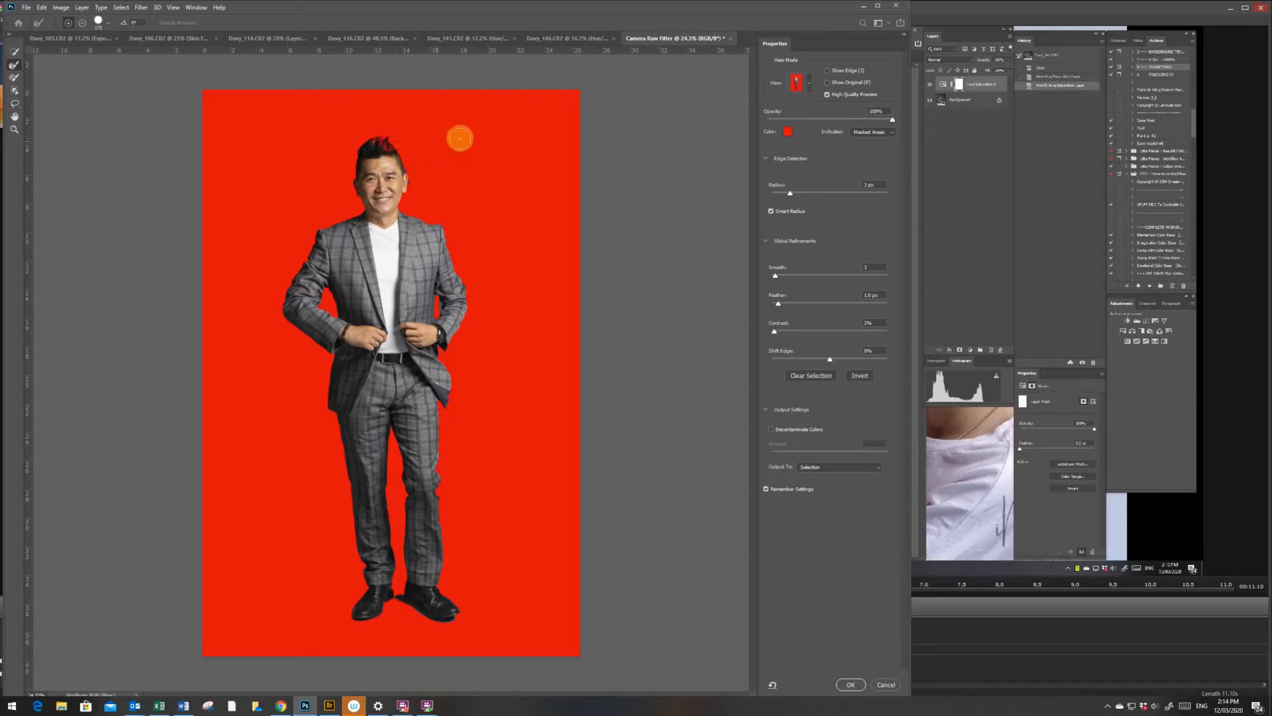
{"action": "left_click_drag", "start_coordinate": [396, 133], "coordinate": [357, 137]}
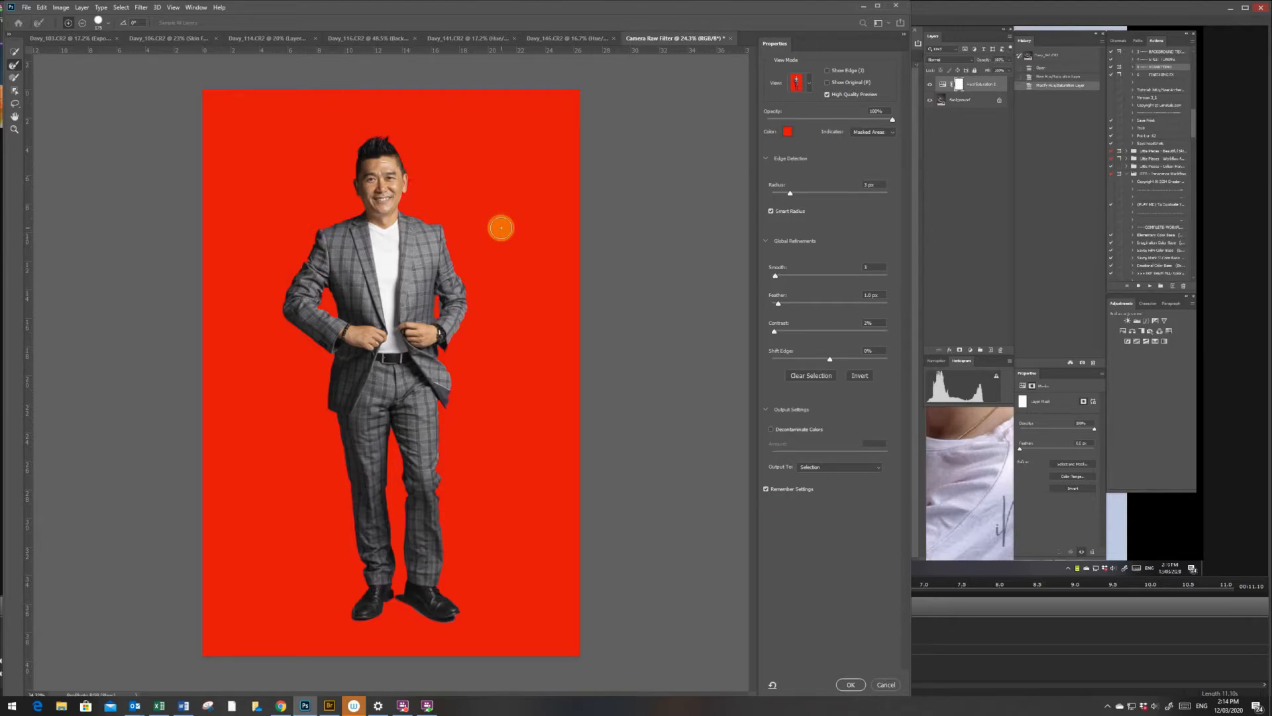
{"action": "left_click", "coordinate": [881, 686]}
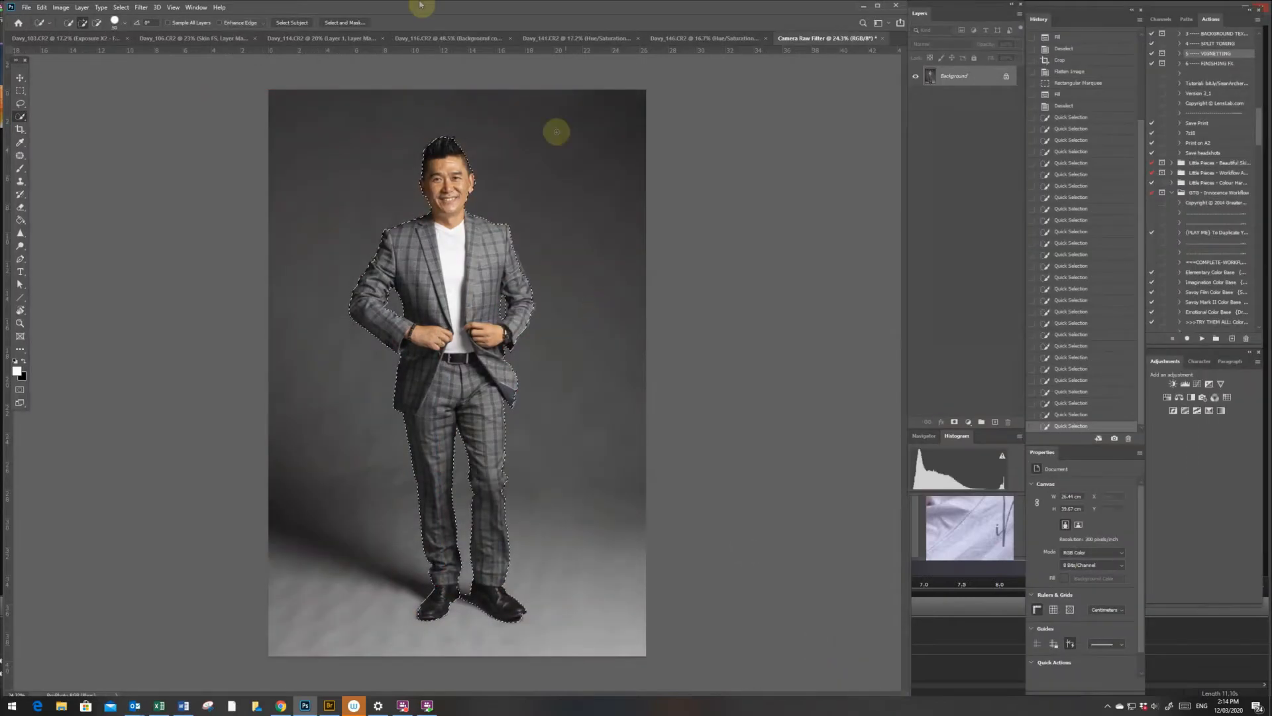
- Process the man's selection through Select and Mask and copy him onto a new layer
{"action": "left_click", "coordinate": [346, 24]}
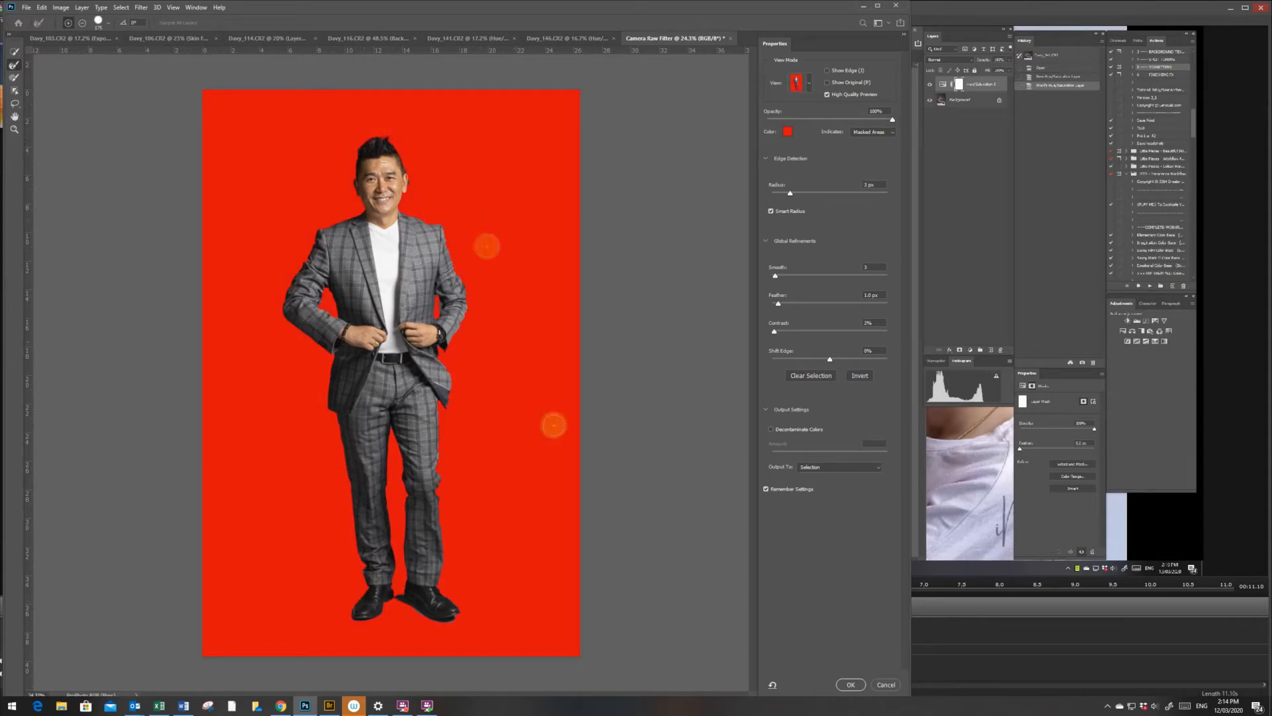
{"action": "left_click", "coordinate": [837, 683]}
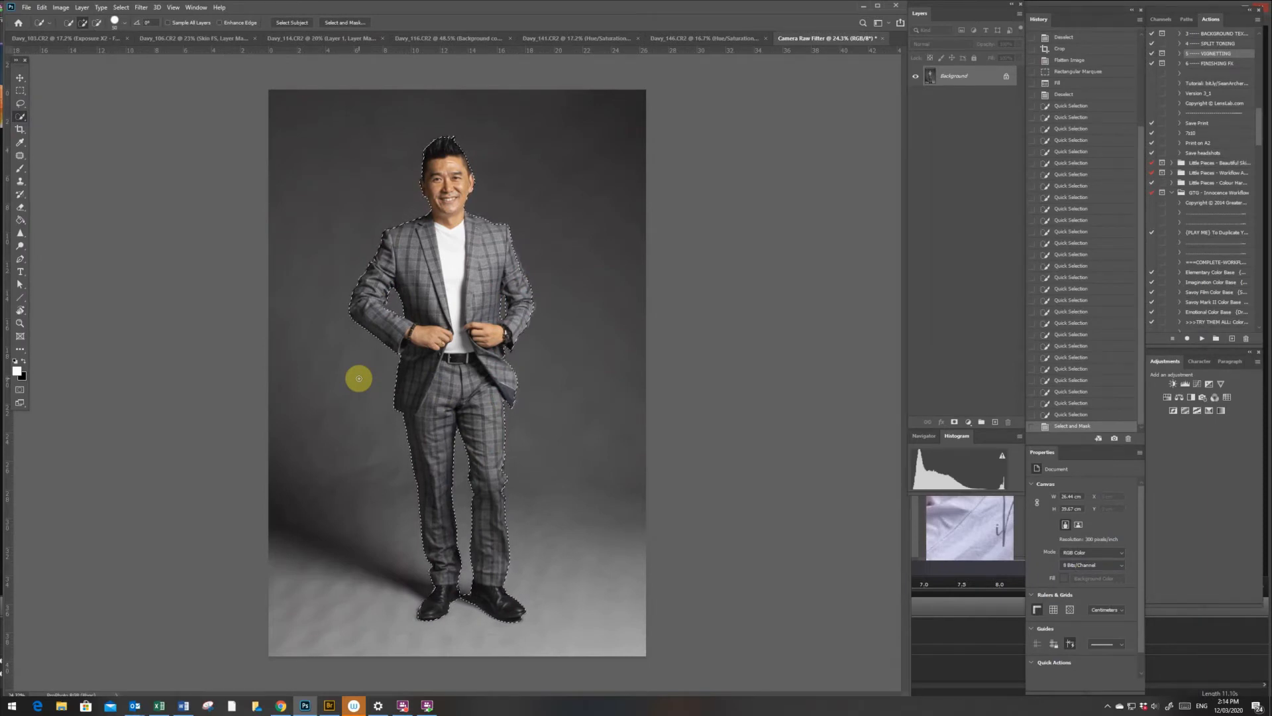
{"action": "key", "text": "ctrl+j"}
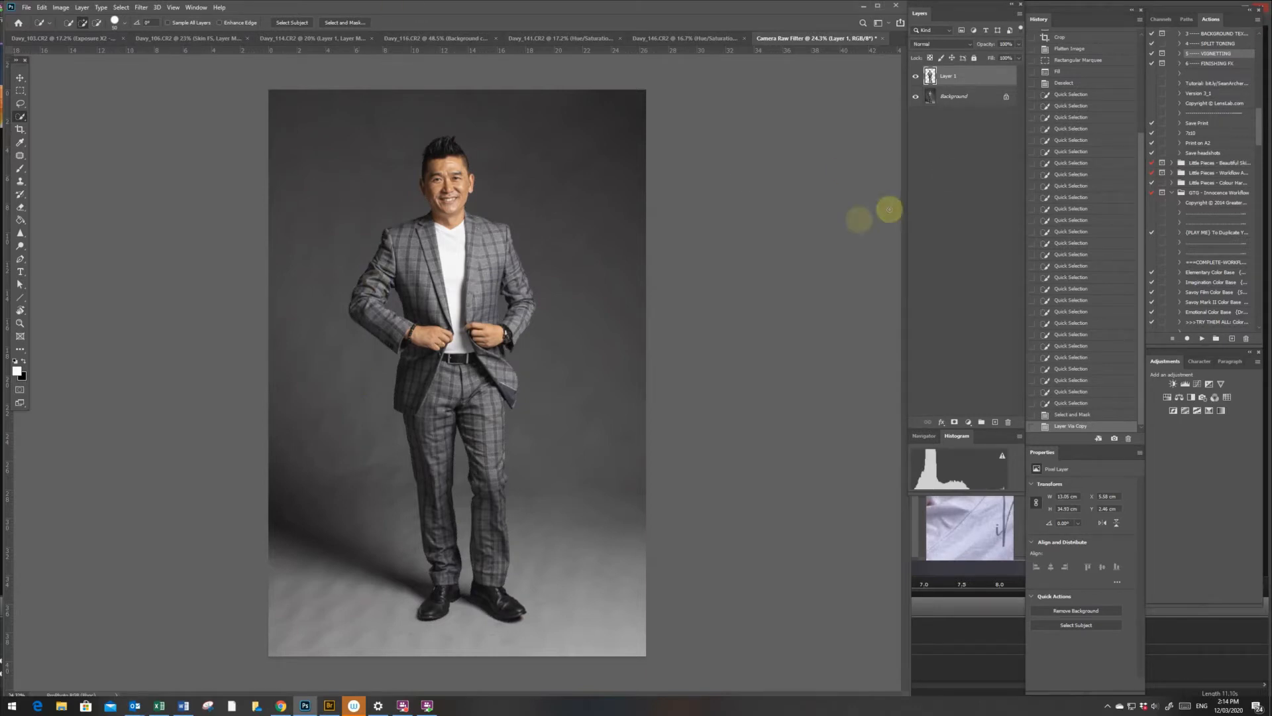
- Duplicate the Background layer beneath the man's cutout layer
{"action": "left_click", "coordinate": [931, 99]}
{"action": "key", "text": "ctrl+j"}
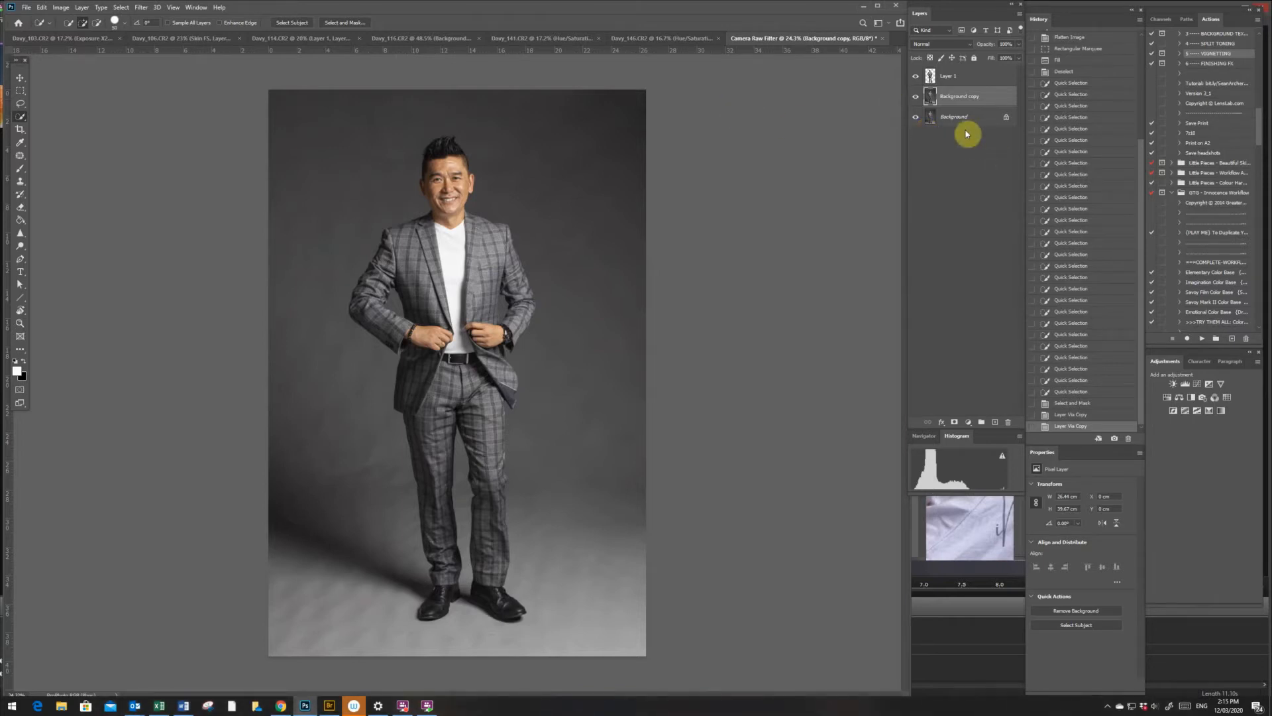
- Delete the background copy and duplicate the Background layer again
{"action": "left_click", "coordinate": [938, 76]}
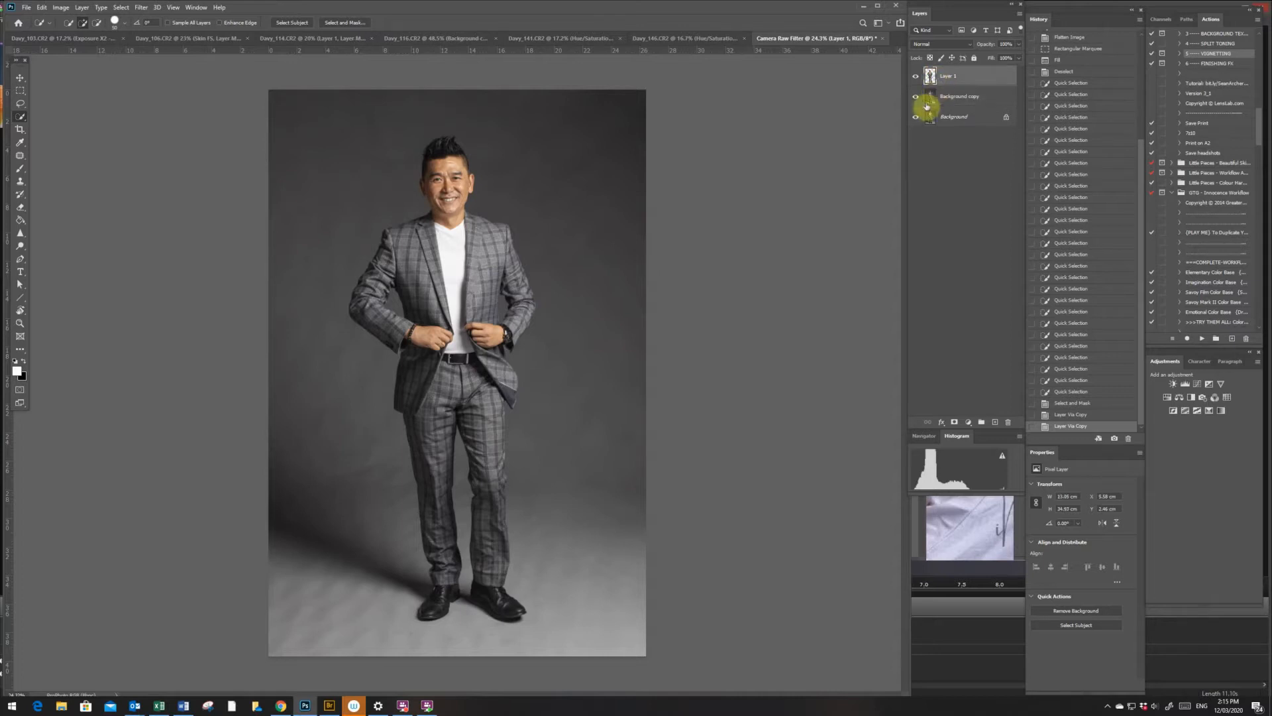
{"action": "left_click", "coordinate": [956, 116]}
{"action": "left_click_drag", "start_coordinate": [959, 103], "coordinate": [1008, 422]}
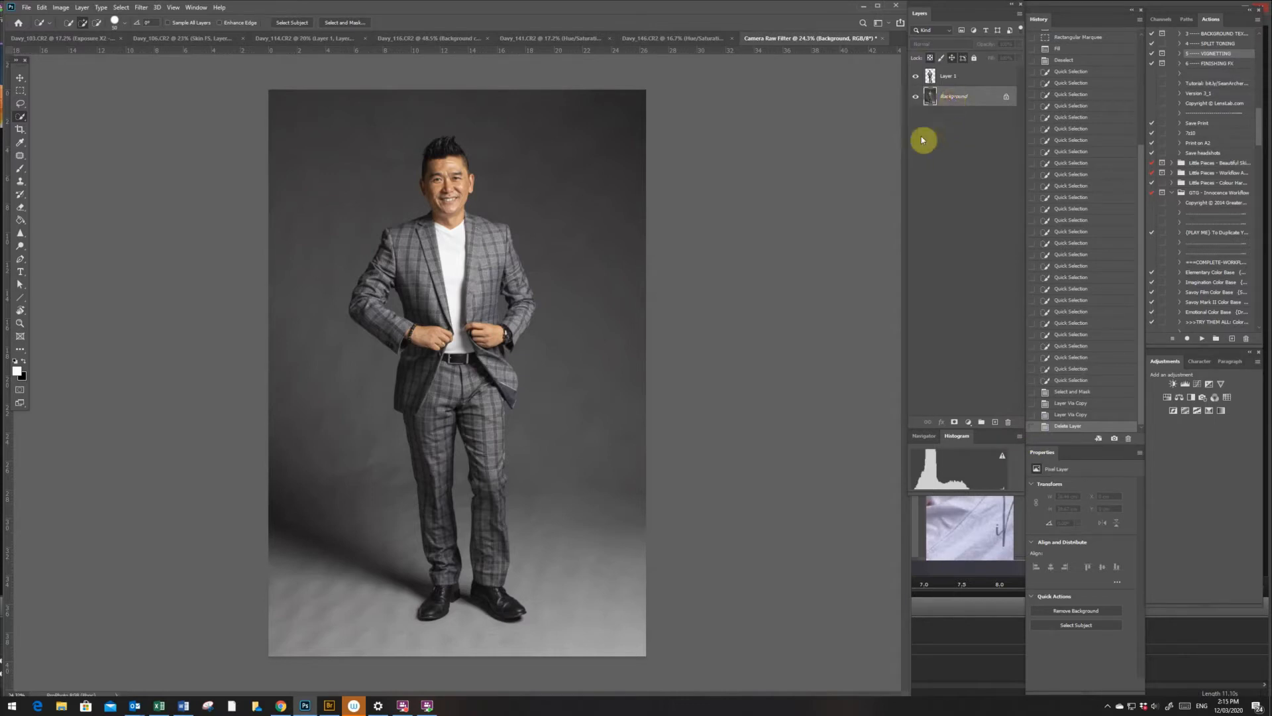
{"action": "key", "text": "ctrl+j"}
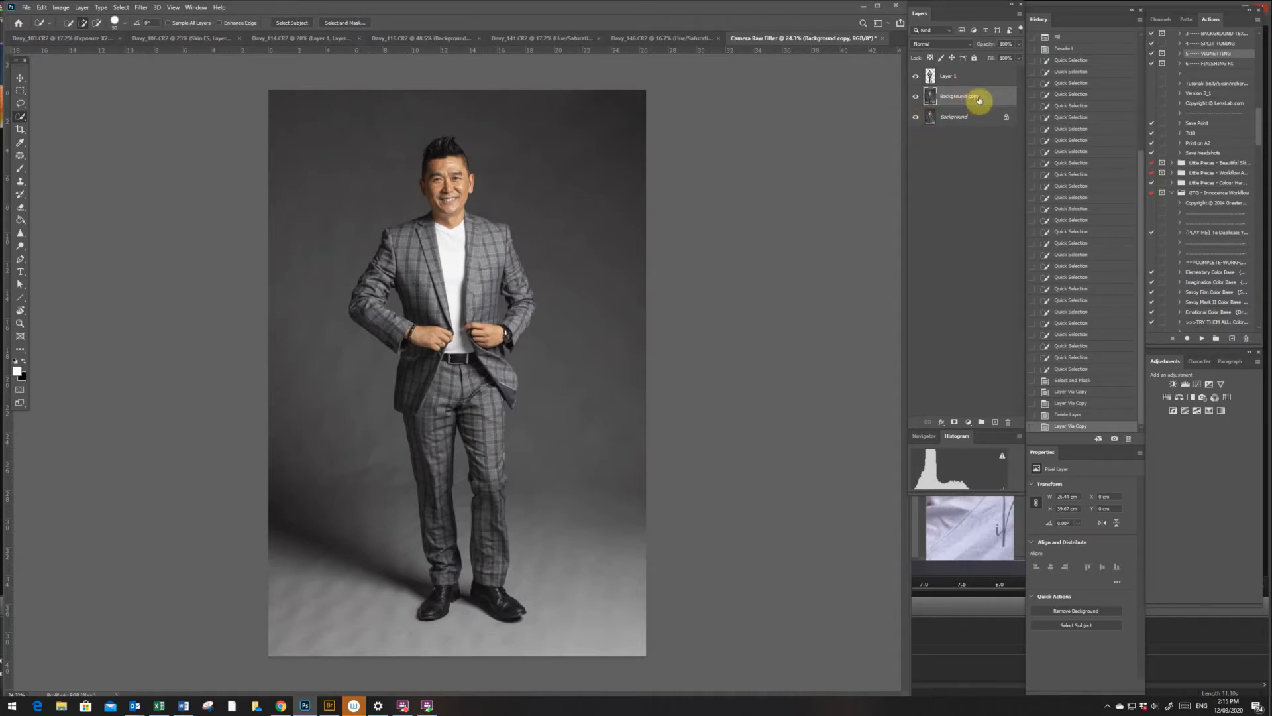
{"action": "left_click", "coordinate": [142, 8]}
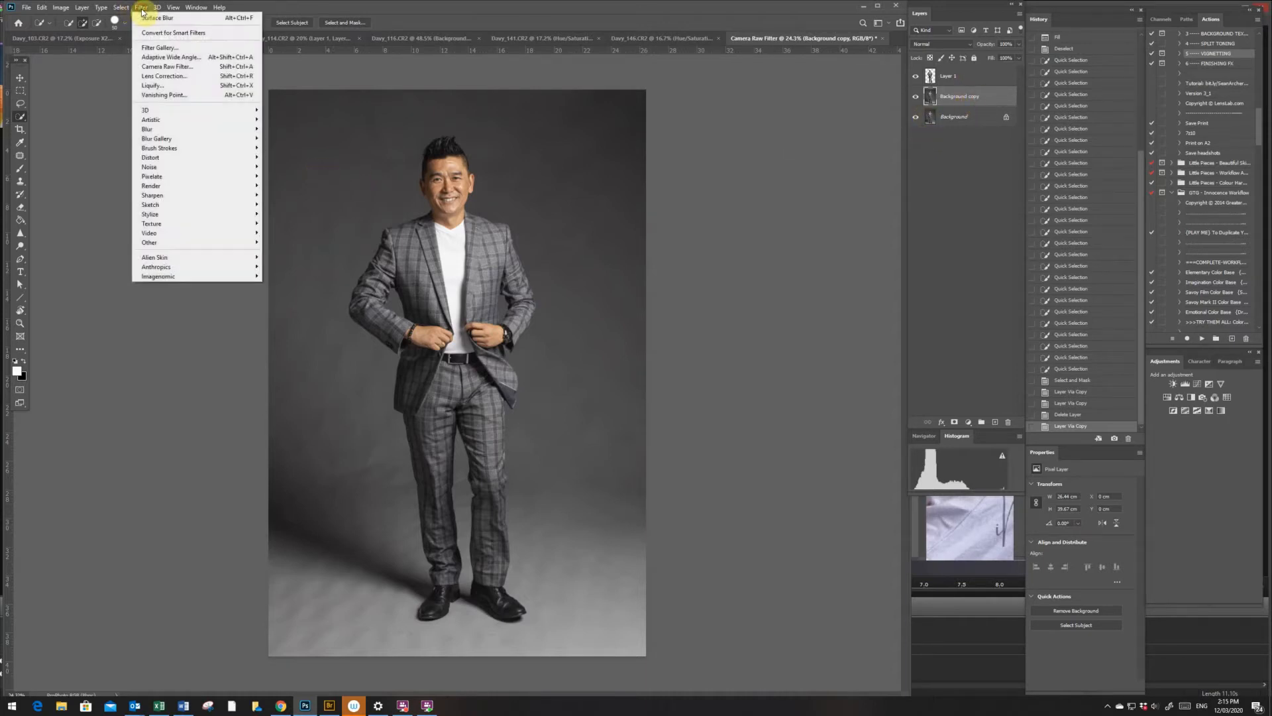
{"action": "mouse_move", "coordinate": [198, 130]}
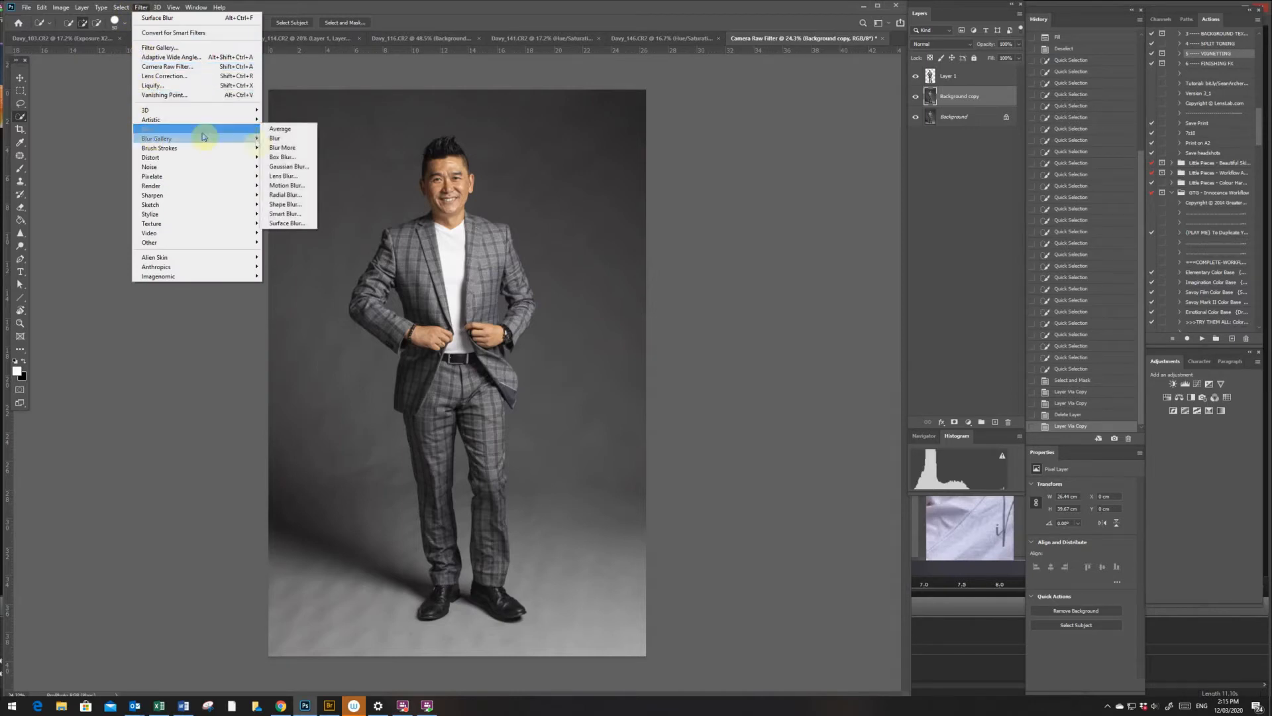
{"action": "left_click", "coordinate": [279, 214]}
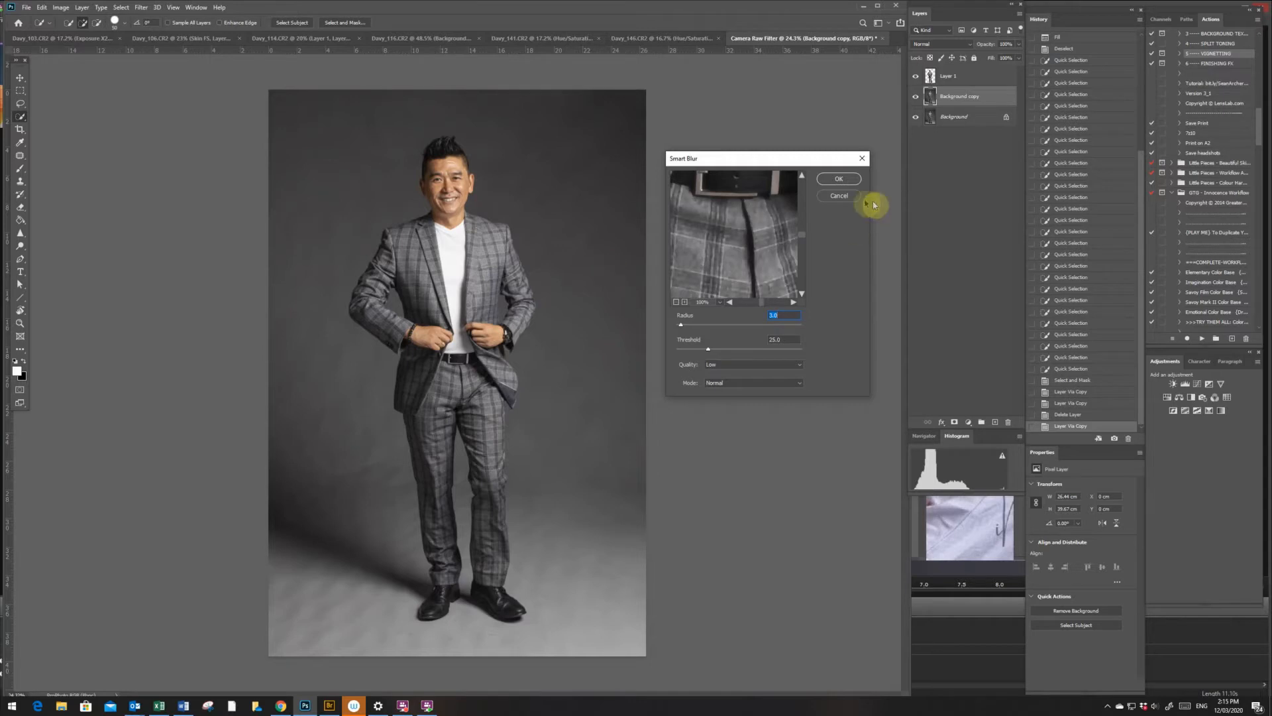
{"action": "left_click", "coordinate": [838, 196]}
- Apply a Surface Blur to the background copy with a radius of 91 pixels and a threshold of 25 levels
{"action": "left_click", "coordinate": [139, 8]}
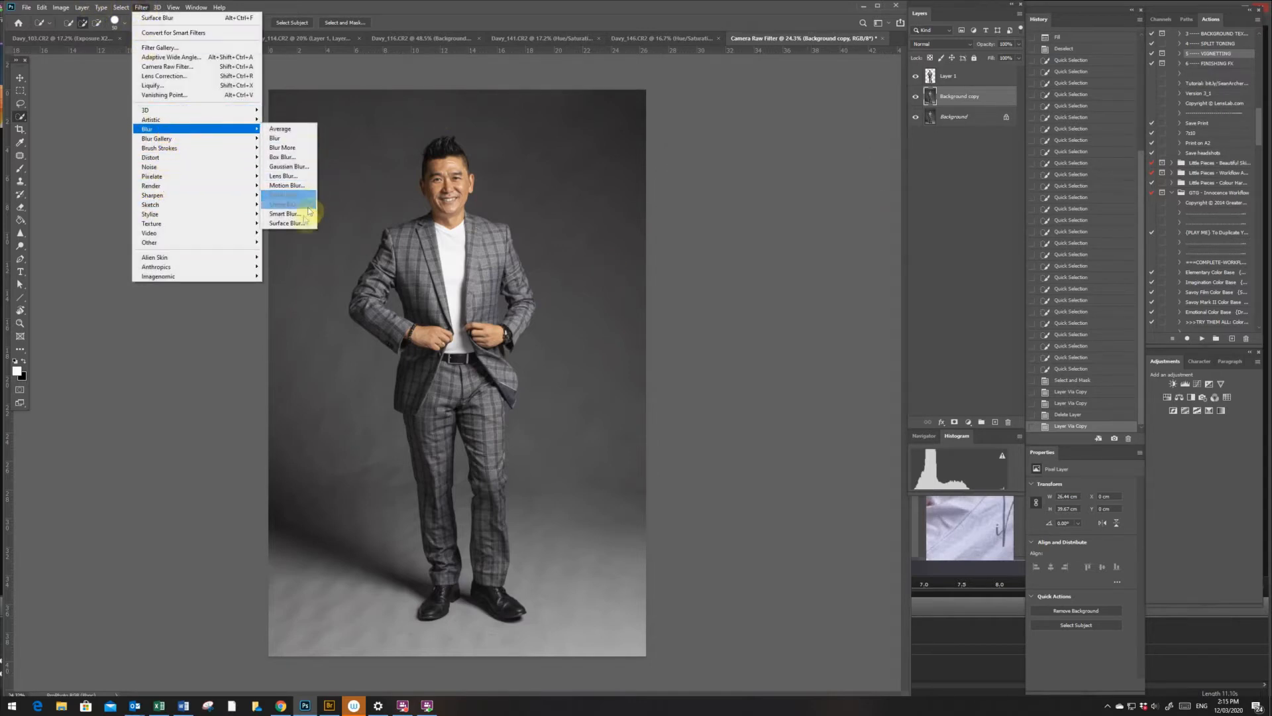
{"action": "left_click", "coordinate": [295, 226]}
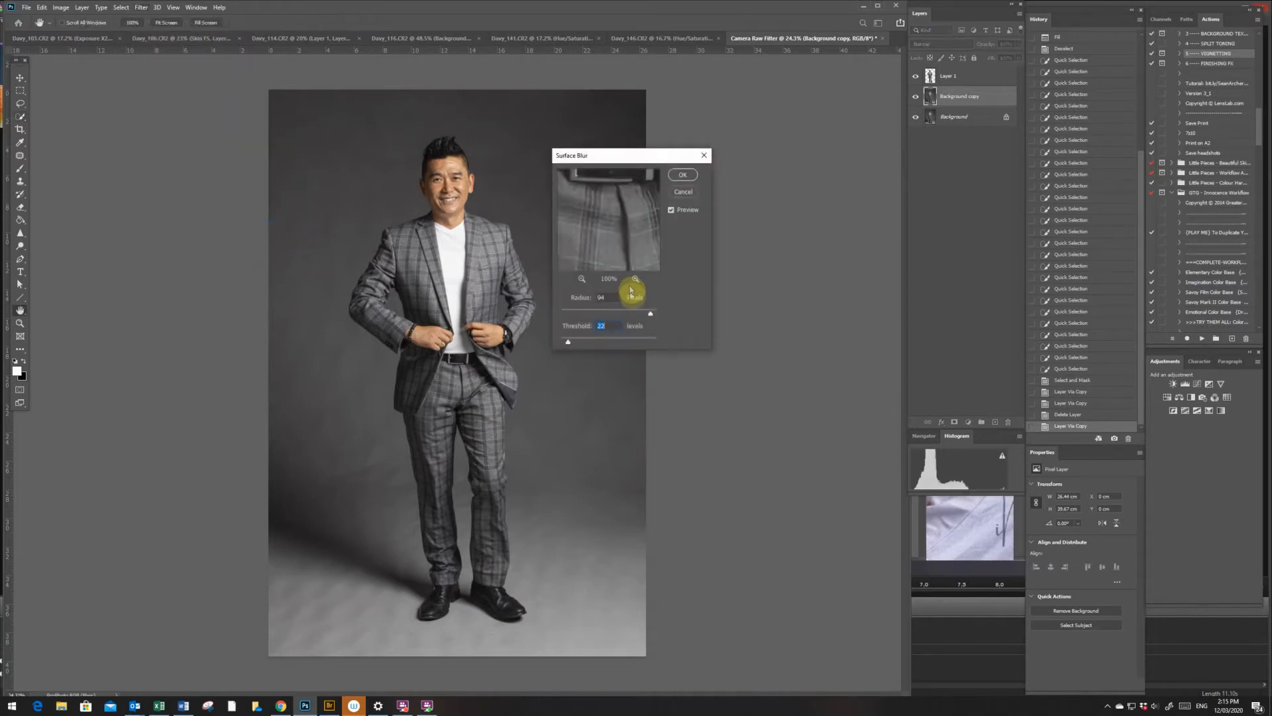
{"action": "type", "text": "25"}
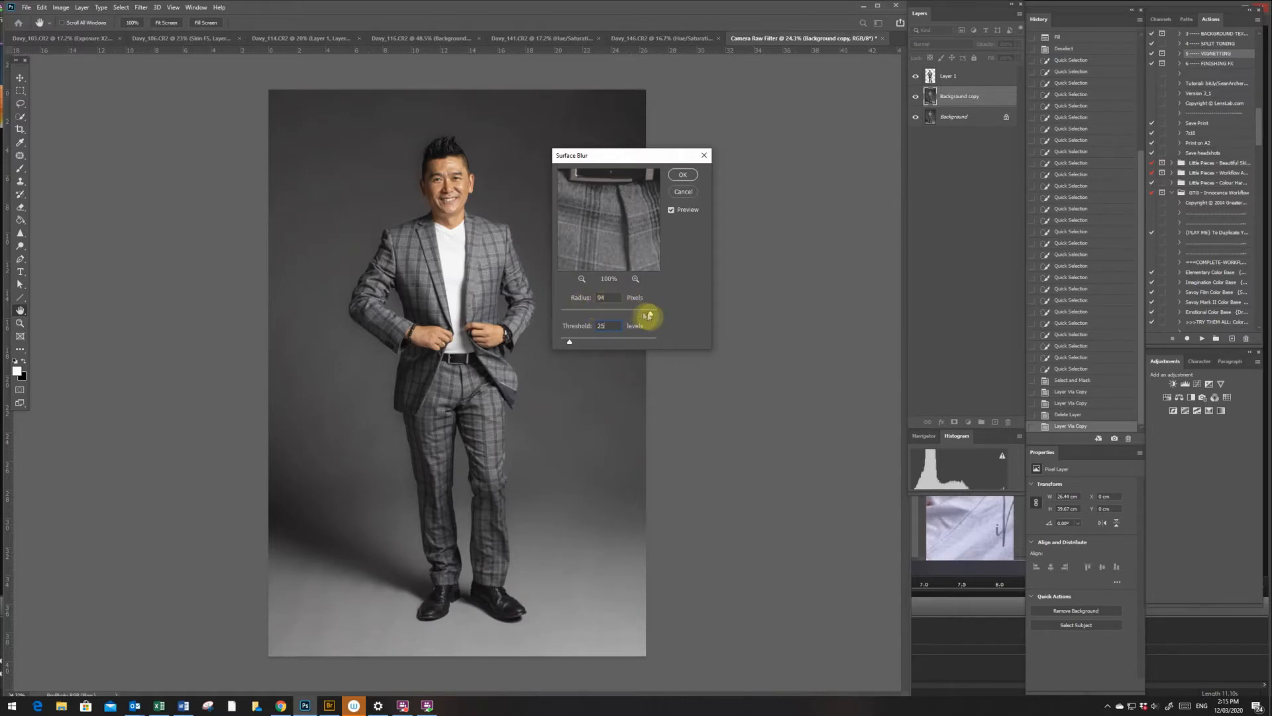
{"action": "mouse_move", "coordinate": [650, 312]}
{"action": "left_mouse_down"}
{"action": "mouse_move", "coordinate": [610, 318]}
{"action": "mouse_move", "coordinate": [641, 318]}
{"action": "left_mouse_up"}
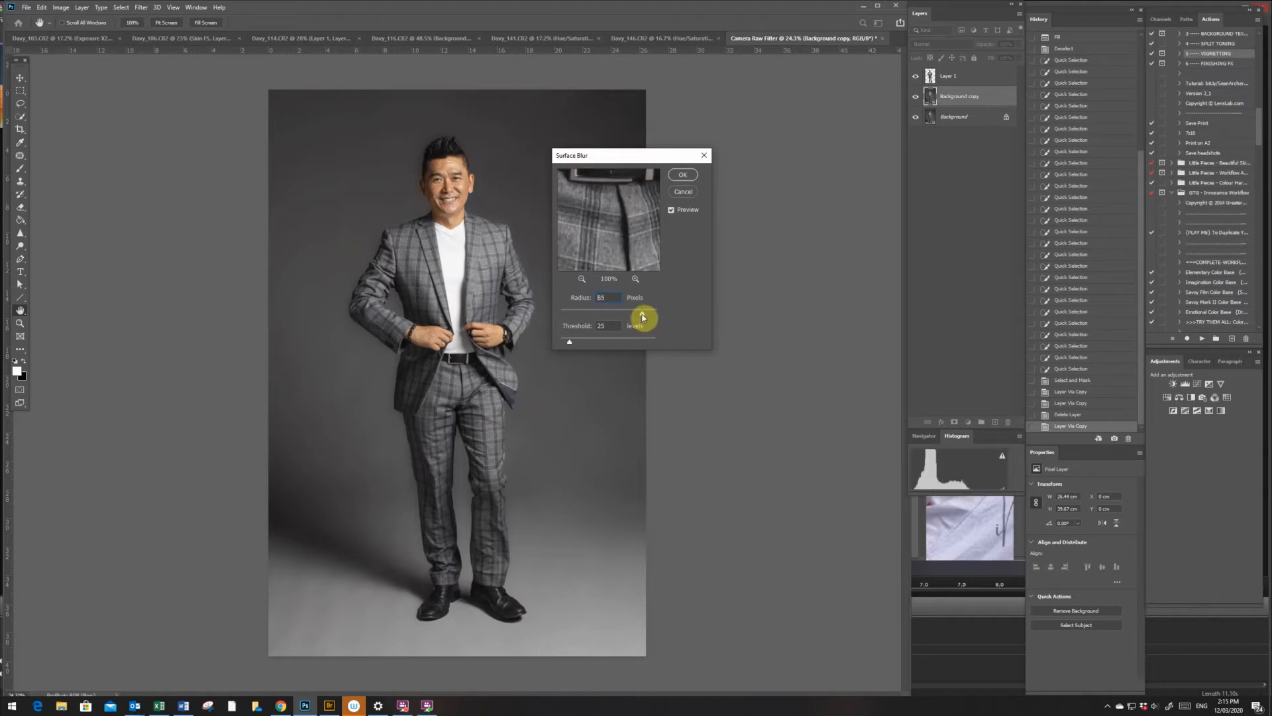
{"action": "left_click_drag", "start_coordinate": [642, 318], "coordinate": [648, 314]}
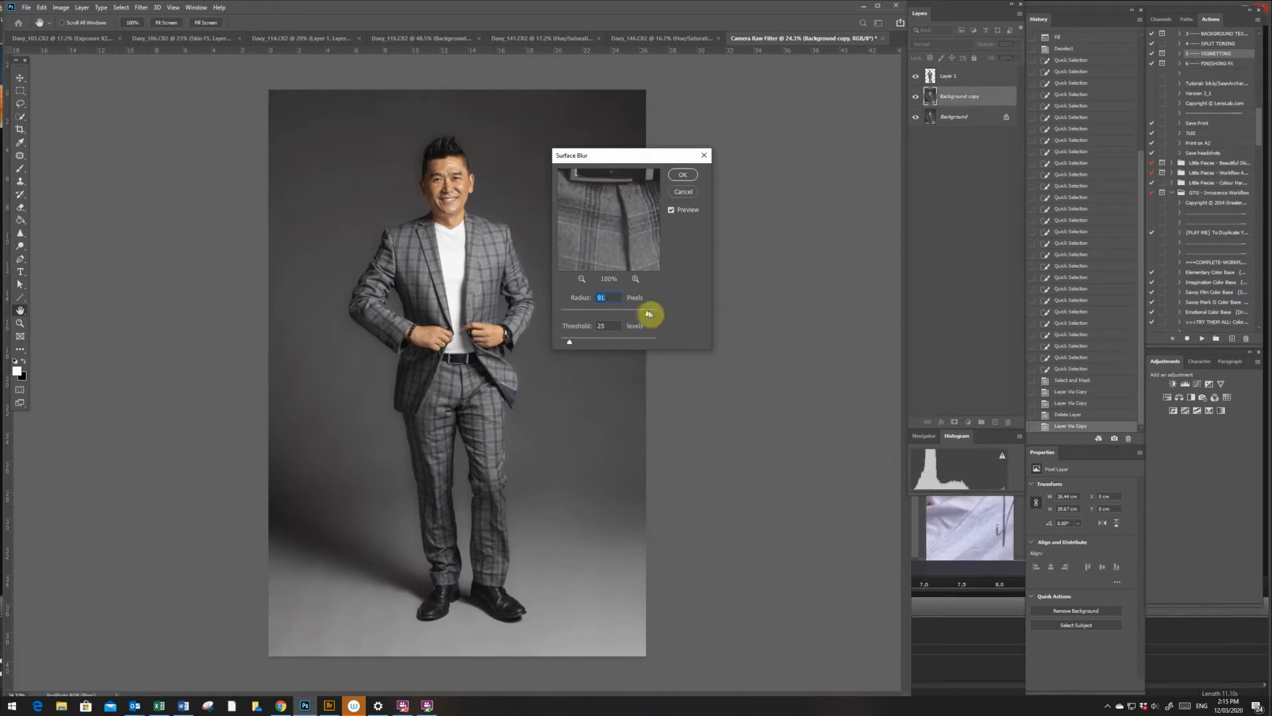
{"action": "left_click", "coordinate": [680, 176]}
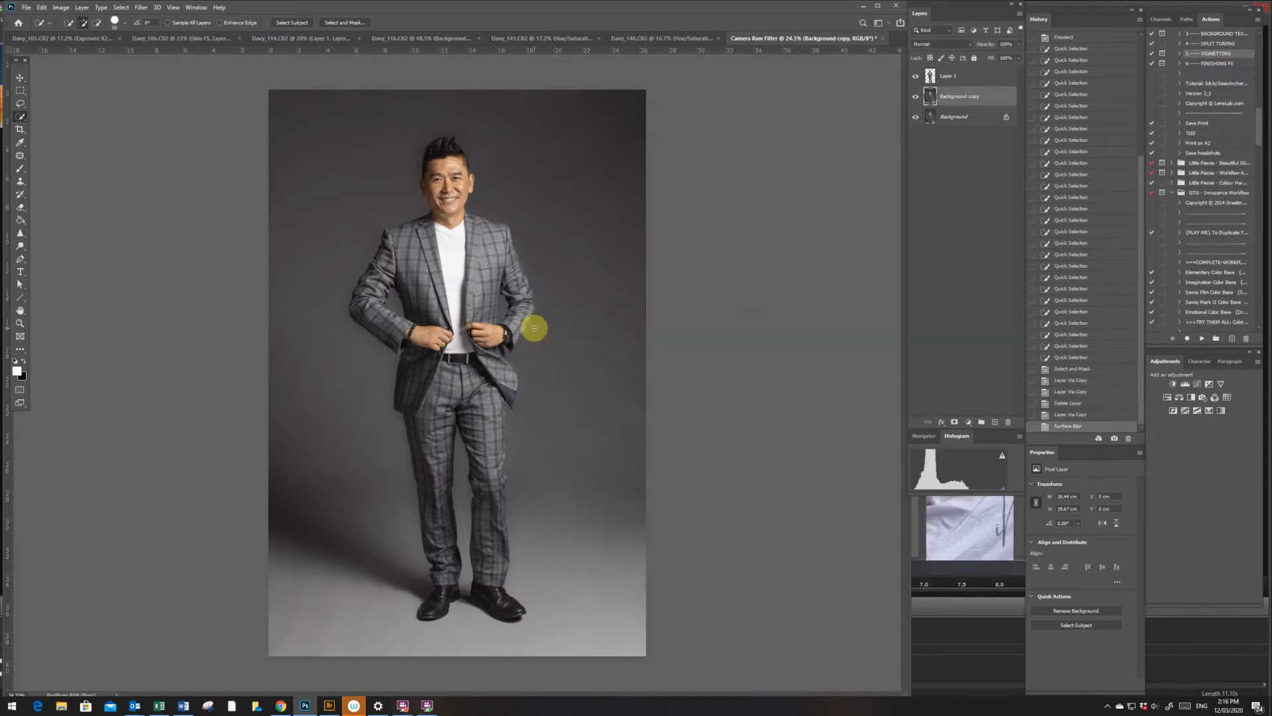
- Check the blur around the man's head and jacket and add a white layer mask to the background copy
{"action": "key", "text": "z"}
{"action": "left_click_drag", "start_coordinate": [450, 140], "coordinate": [507, 309]}
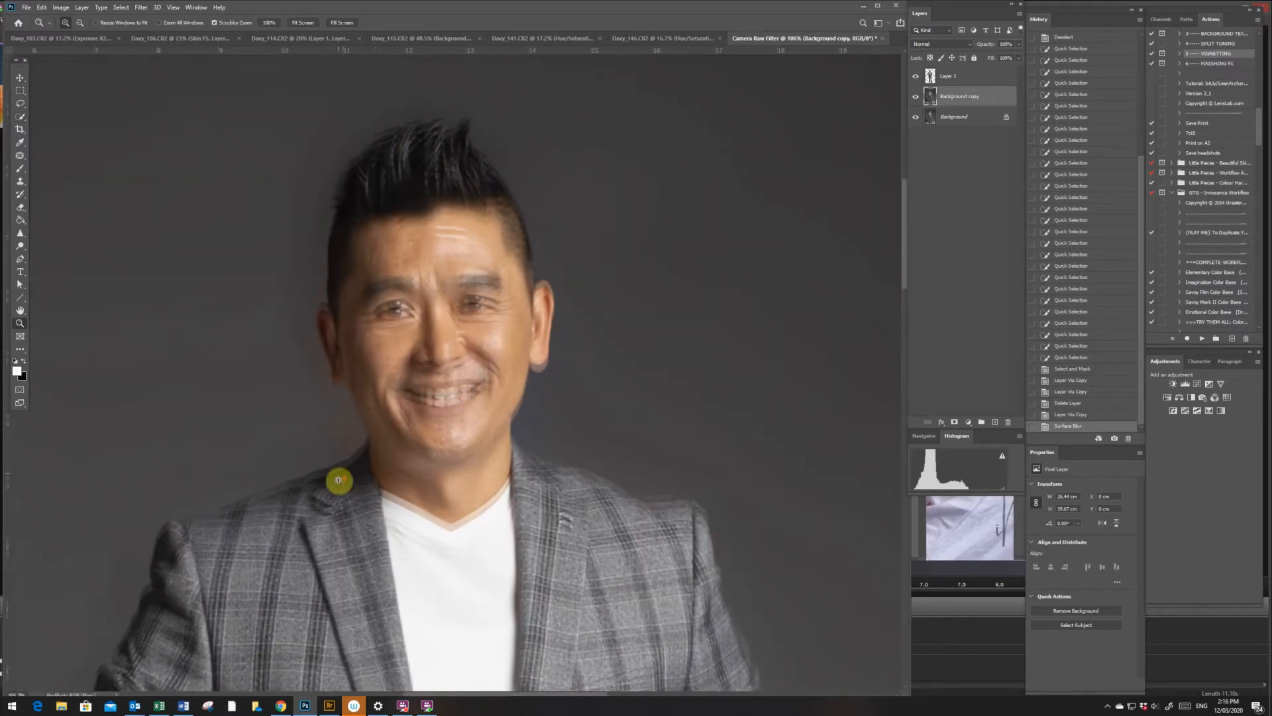
{"action": "scroll", "coordinate": [339, 481], "scroll_direction": "down", "scroll_amount": 5}
{"action": "scroll", "coordinate": [345, 482], "scroll_direction": "down", "scroll_amount": 6}
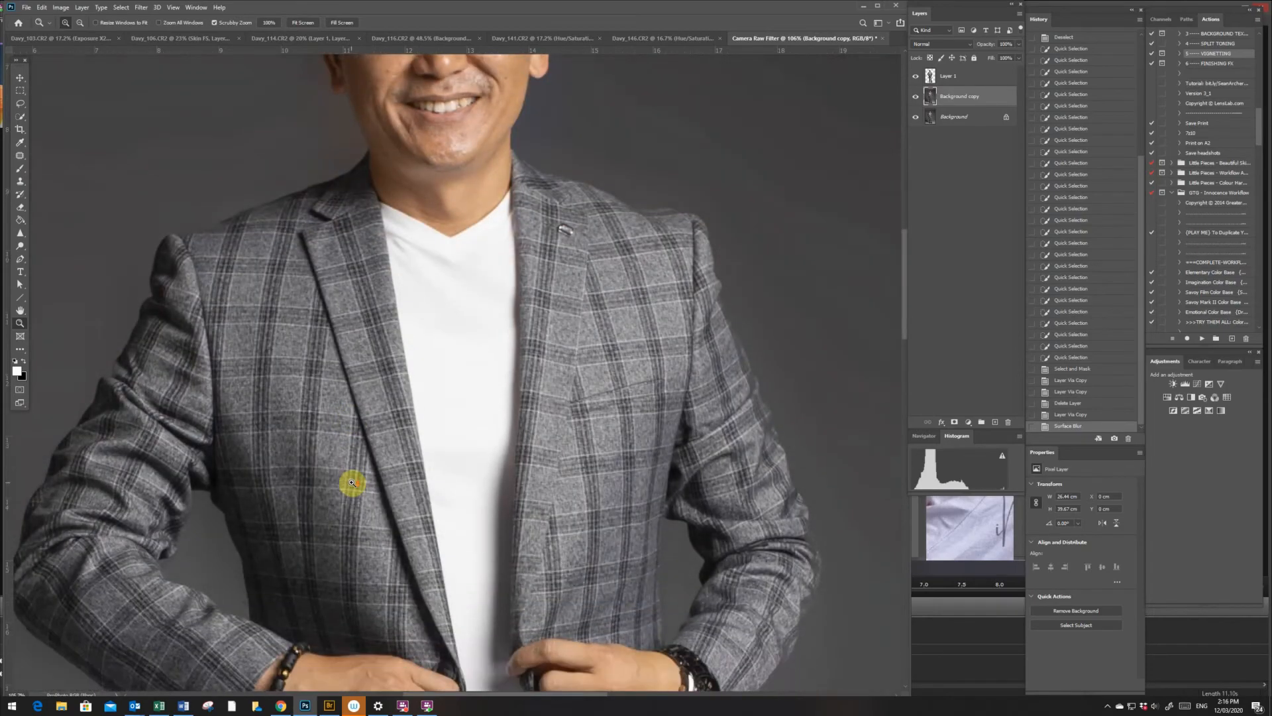
{"action": "left_click", "coordinate": [918, 98]}
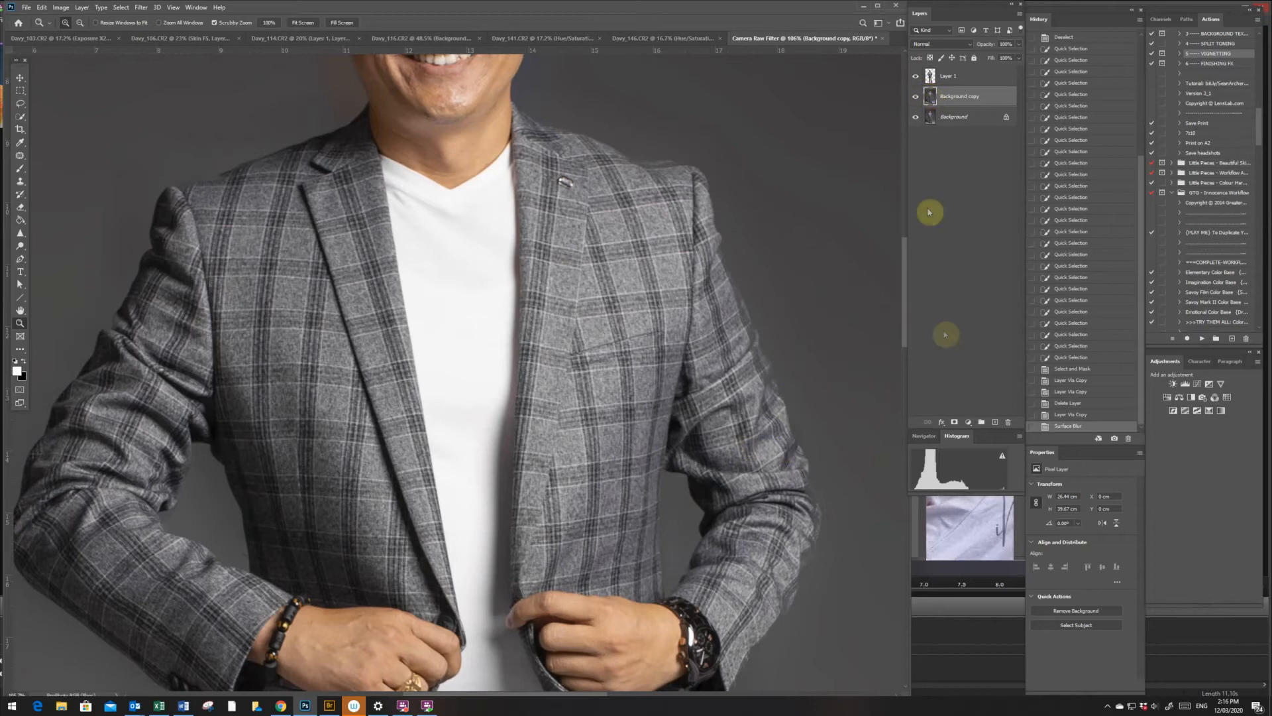
{"action": "left_click", "coordinate": [955, 423]}
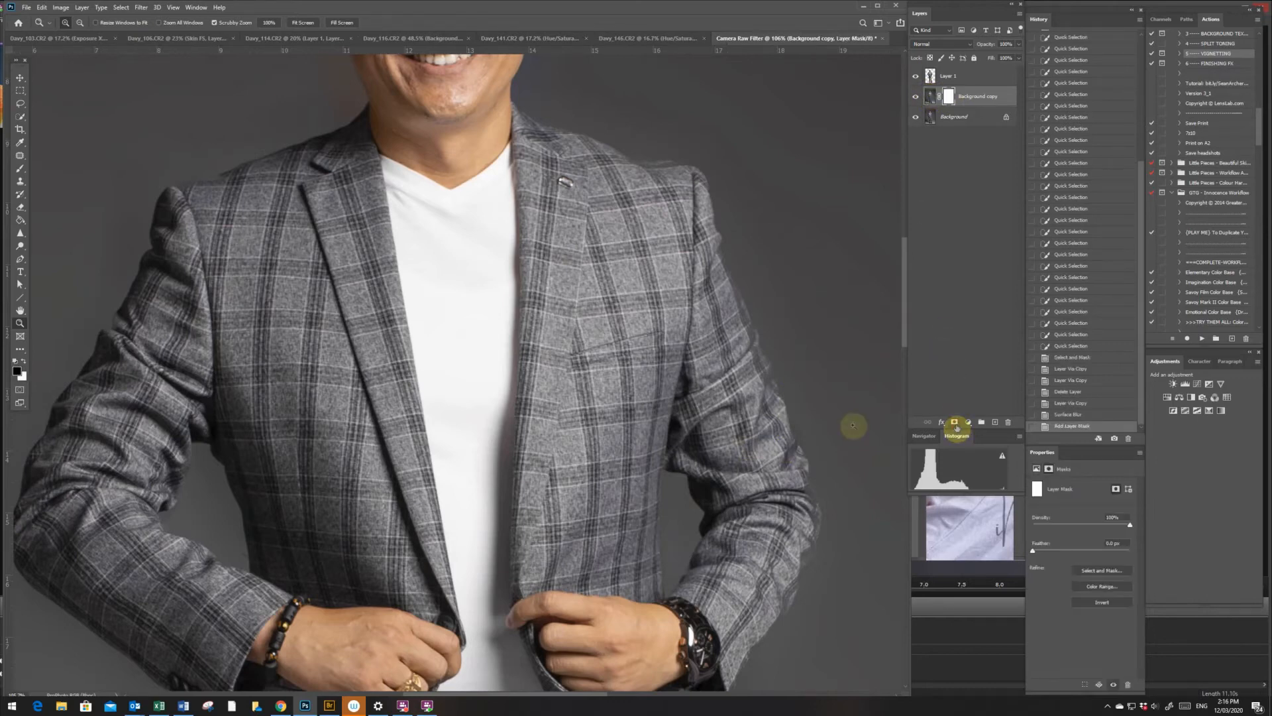
- Paint black on the mask along the shoulder and sleeve of the watch arm and in the gap beside the torso
{"action": "key", "text": "b"}
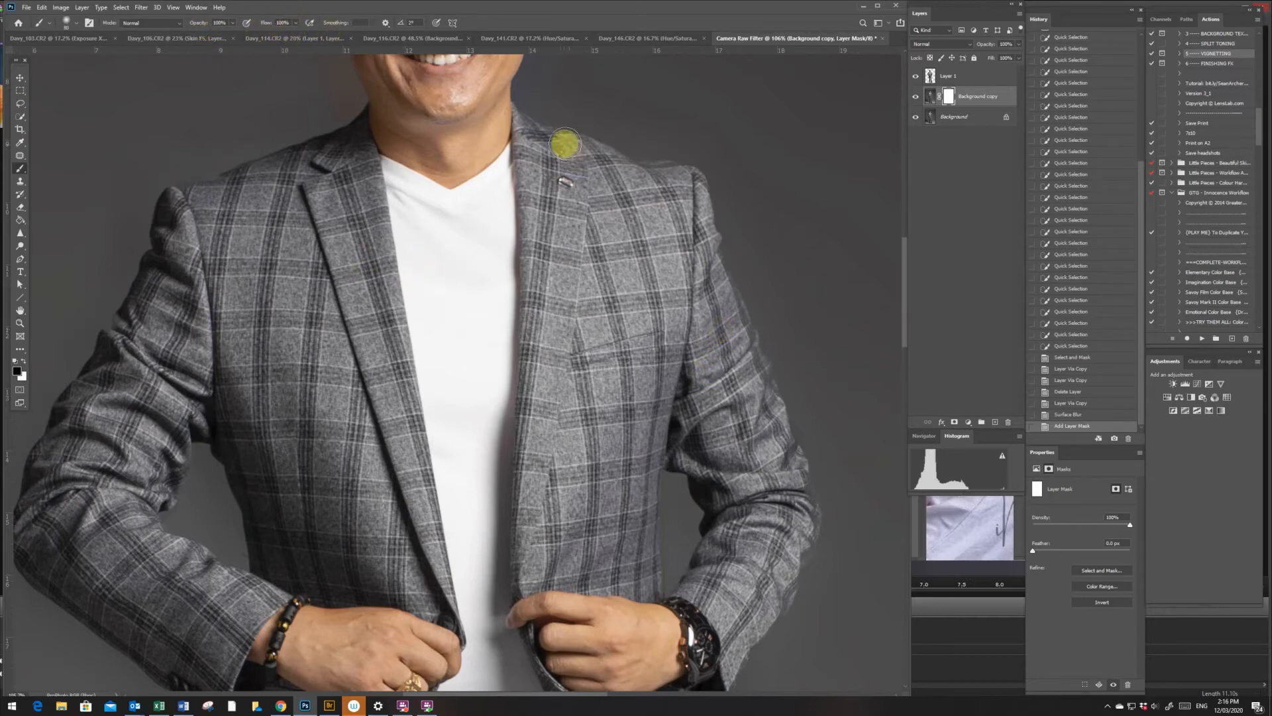
{"action": "mouse_move", "coordinate": [646, 156]}
{"action": "left_mouse_down"}
{"action": "mouse_move", "coordinate": [705, 191]}
{"action": "mouse_move", "coordinate": [730, 235]}
{"action": "mouse_move", "coordinate": [744, 353]}
{"action": "mouse_move", "coordinate": [791, 431]}
{"action": "mouse_move", "coordinate": [787, 415]}
{"action": "mouse_move", "coordinate": [811, 498]}
{"action": "mouse_move", "coordinate": [804, 556]}
{"action": "mouse_move", "coordinate": [739, 666]}
{"action": "left_mouse_up"}
{"action": "left_click_drag", "start_coordinate": [907, 320], "coordinate": [905, 344]}
{"action": "mouse_move", "coordinate": [764, 490]}
{"action": "left_mouse_down"}
{"action": "mouse_move", "coordinate": [807, 423]}
{"action": "mouse_move", "coordinate": [805, 348]}
{"action": "left_mouse_up"}
{"action": "mouse_move", "coordinate": [673, 324]}
{"action": "left_mouse_down"}
{"action": "mouse_move", "coordinate": [705, 403]}
{"action": "mouse_move", "coordinate": [682, 466]}
{"action": "left_mouse_up"}
{"action": "left_click_drag", "start_coordinate": [665, 347], "coordinate": [660, 476]}
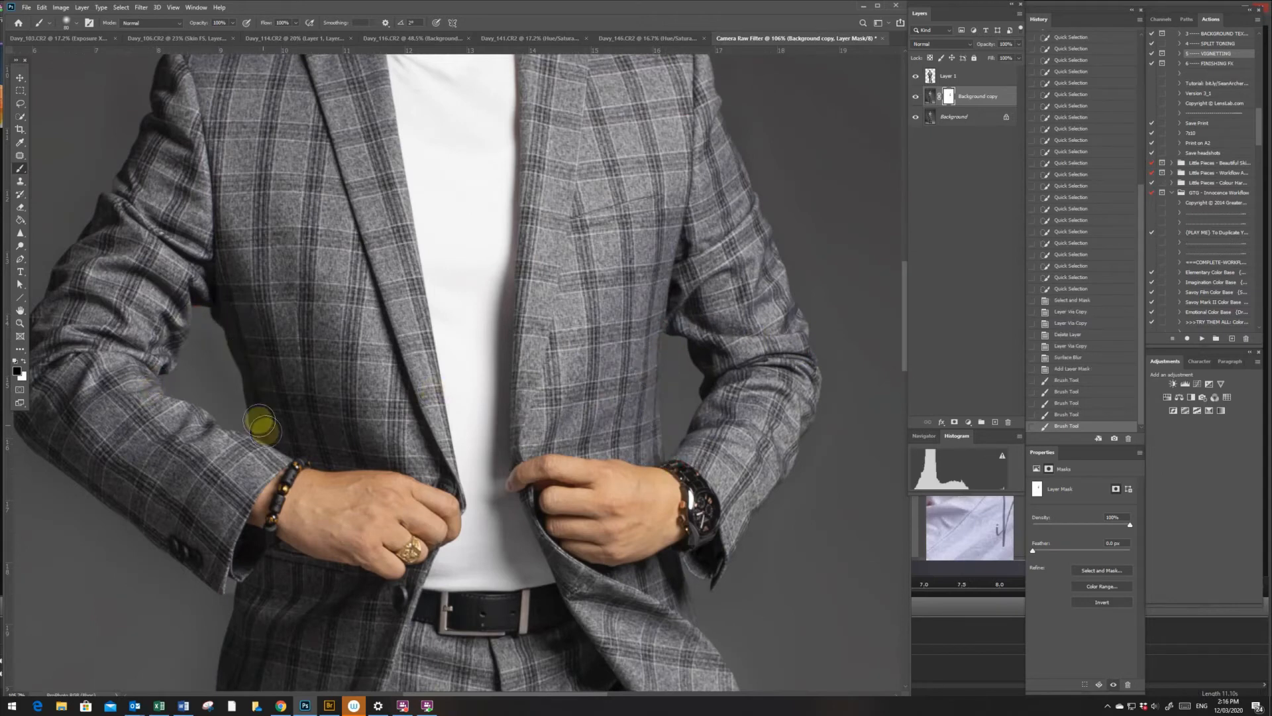
- Paint black on the mask around the bracelet arm, covering the waist gap, the outer sleeve edge and the shoulder
{"action": "left_click_drag", "start_coordinate": [257, 429], "coordinate": [348, 468]}
{"action": "left_click_drag", "start_coordinate": [906, 282], "coordinate": [907, 327]}
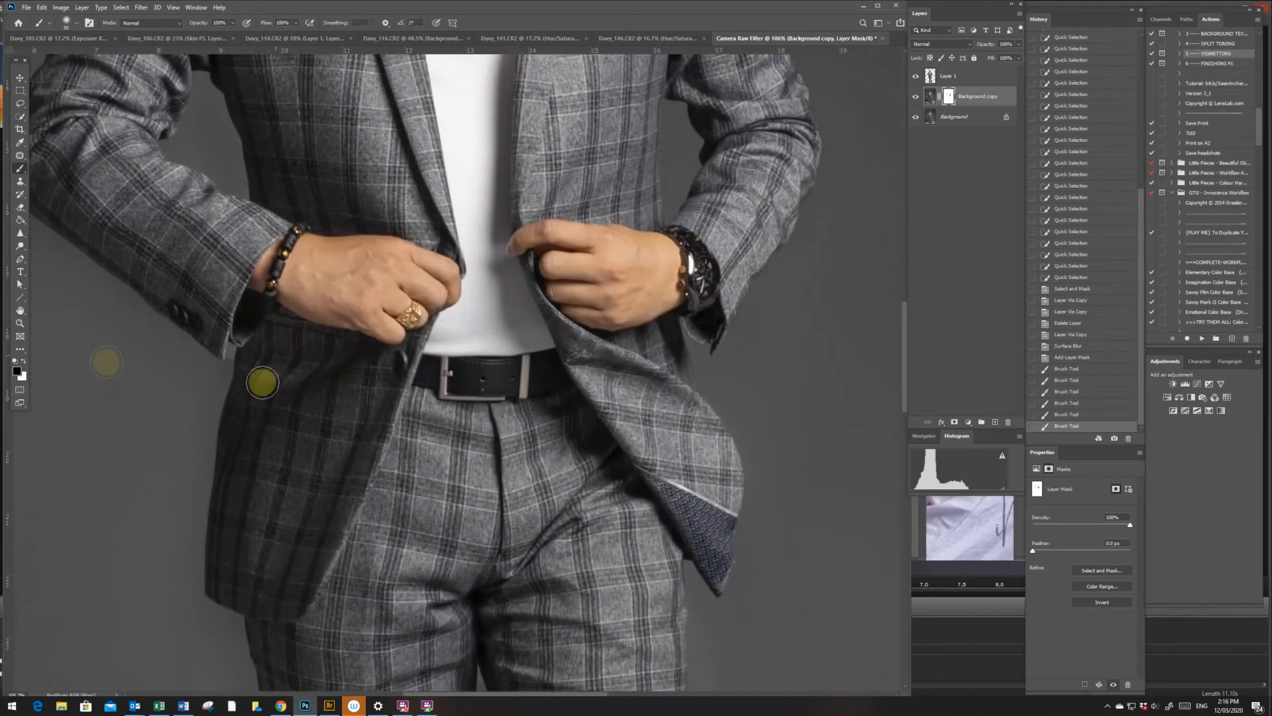
{"action": "left_click_drag", "start_coordinate": [549, 696], "coordinate": [495, 693]}
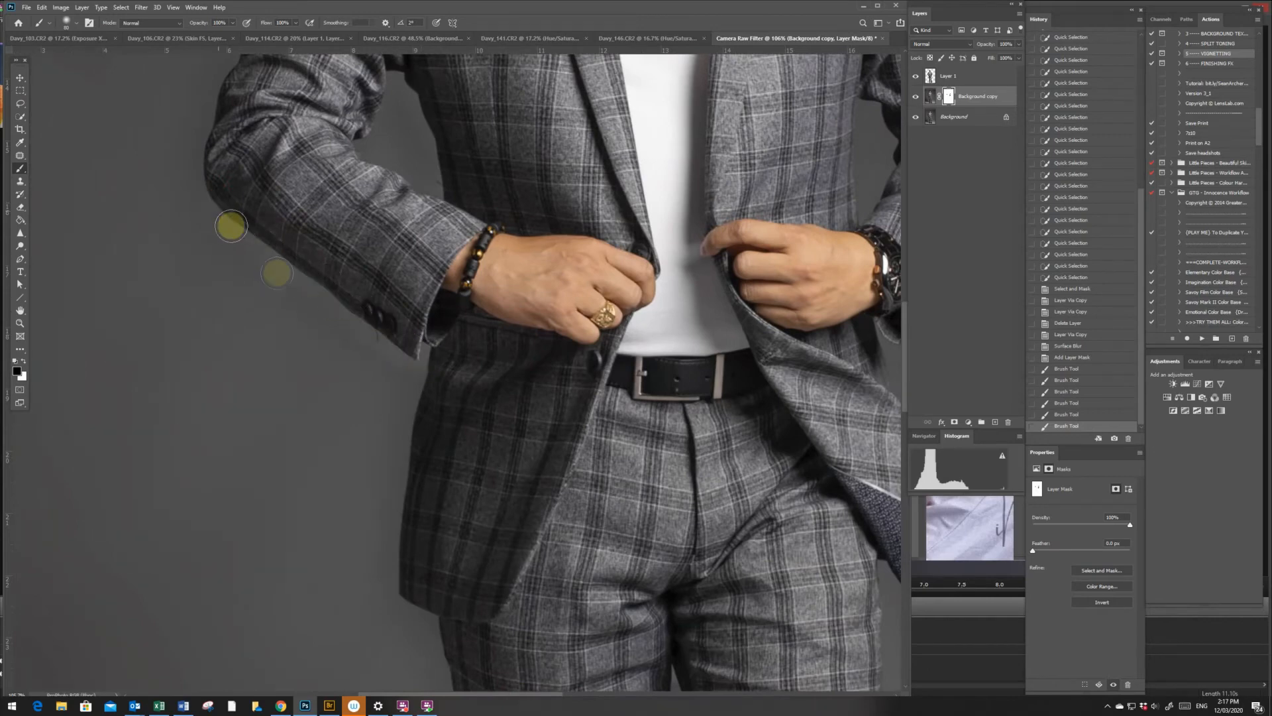
{"action": "left_click", "coordinate": [192, 184]}
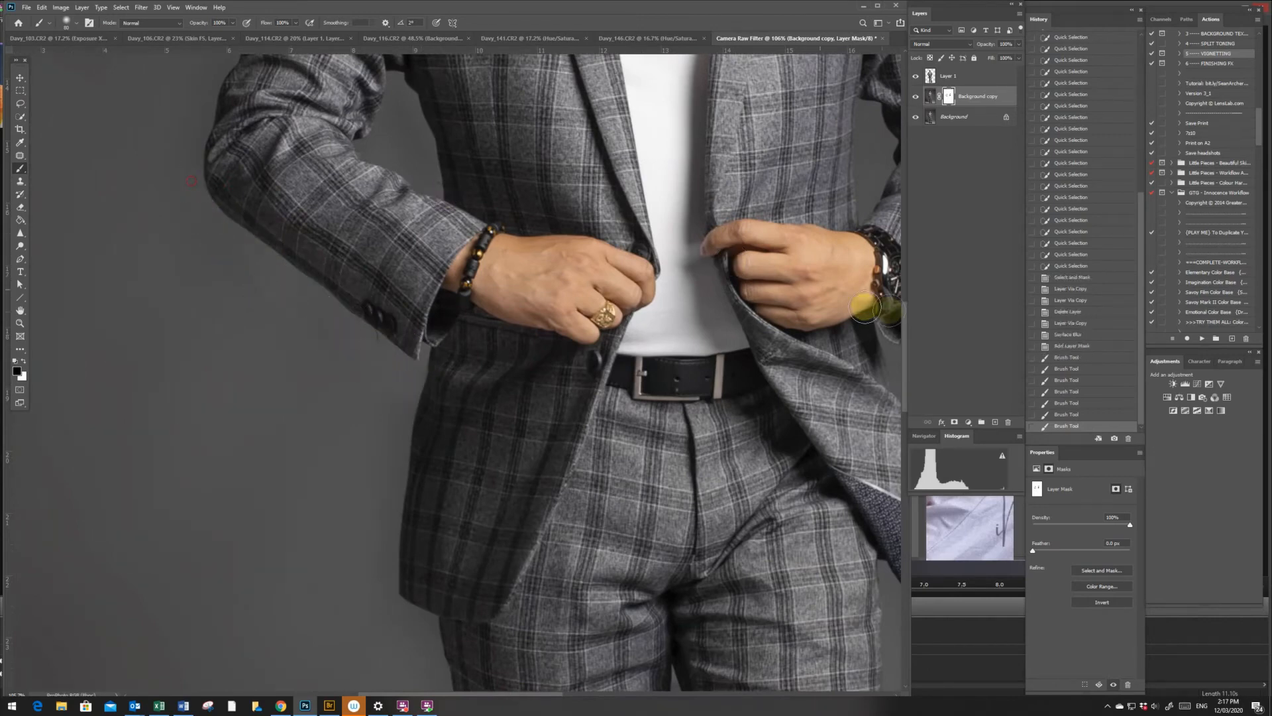
{"action": "scroll", "coordinate": [905, 333], "scroll_direction": "up", "scroll_amount": 5}
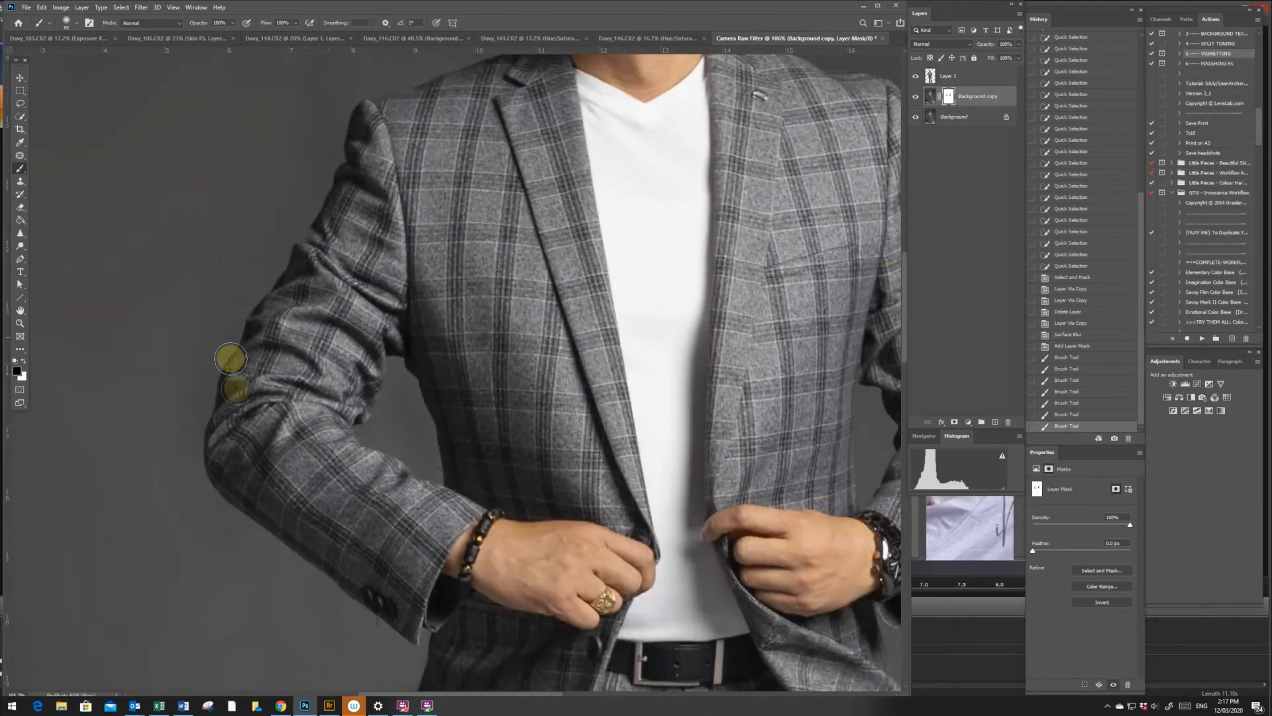
{"action": "left_click", "coordinate": [381, 101]}
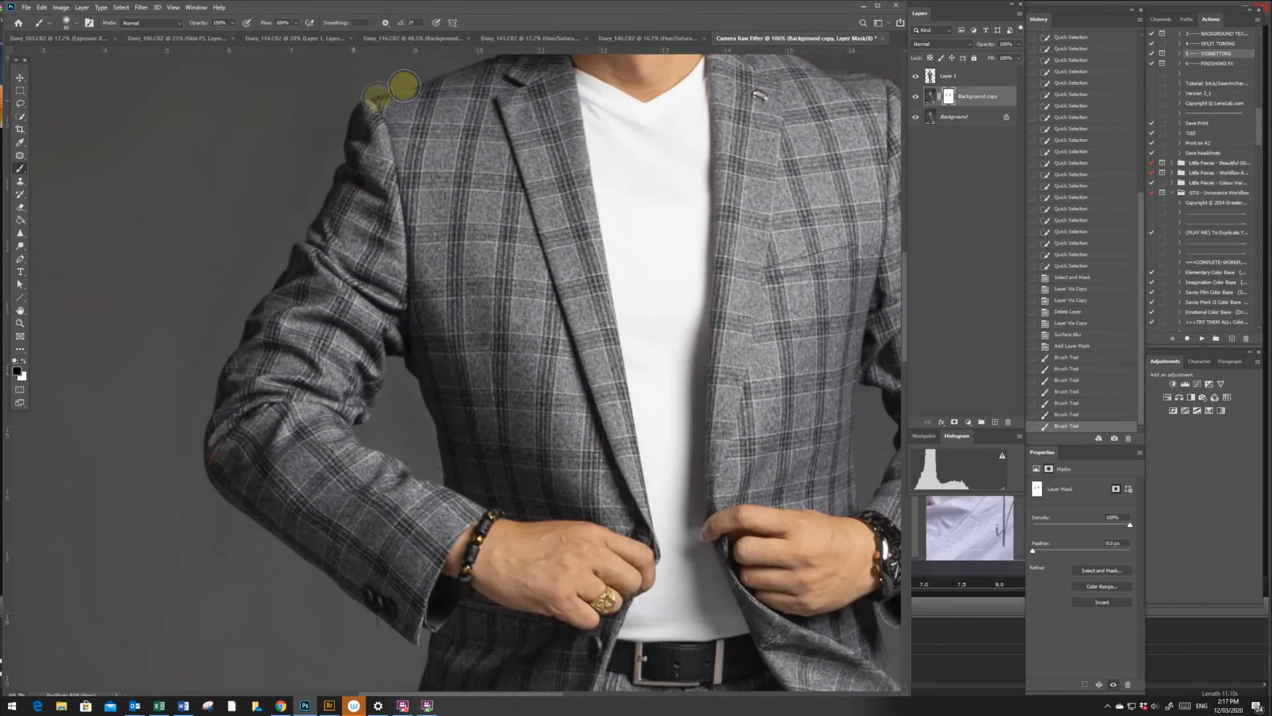
- Mask out the blur along the bracelet-side jacket edge and outer trouser leg, and paint white beside the leg to restore the backdrop blur
{"action": "left_click_drag", "start_coordinate": [911, 341], "coordinate": [903, 432]}
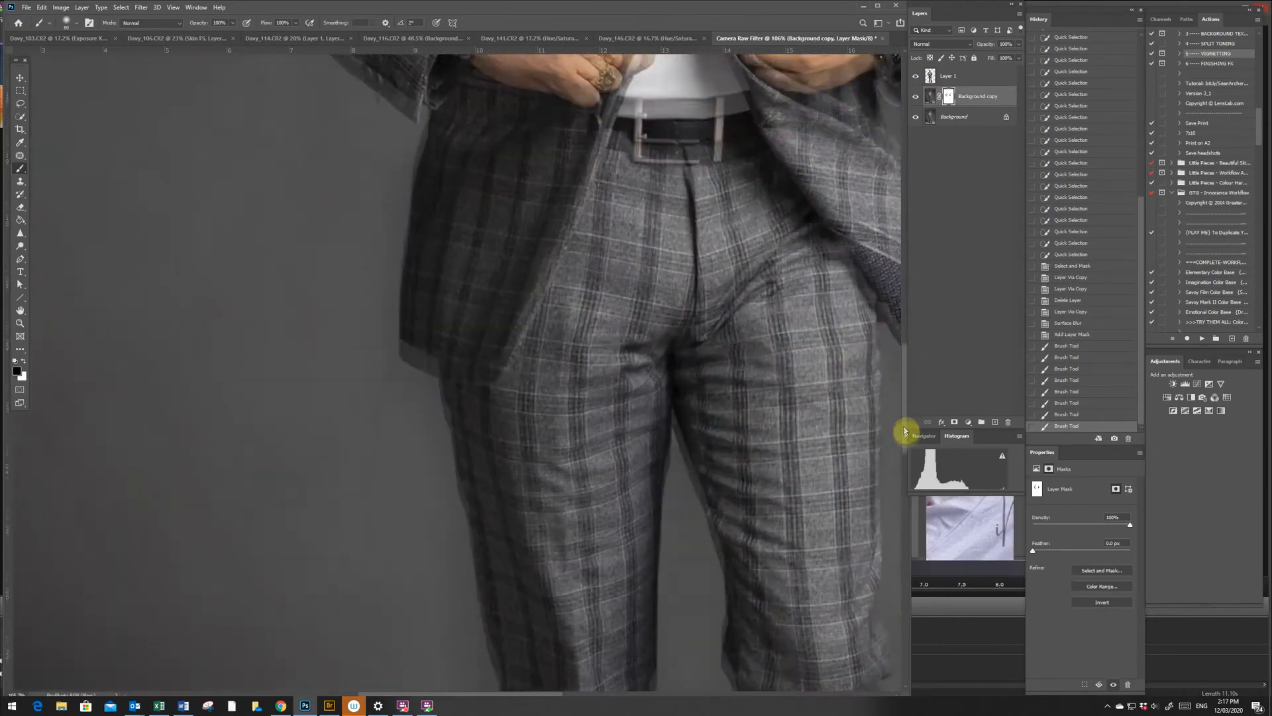
{"action": "left_click", "coordinate": [434, 81]}
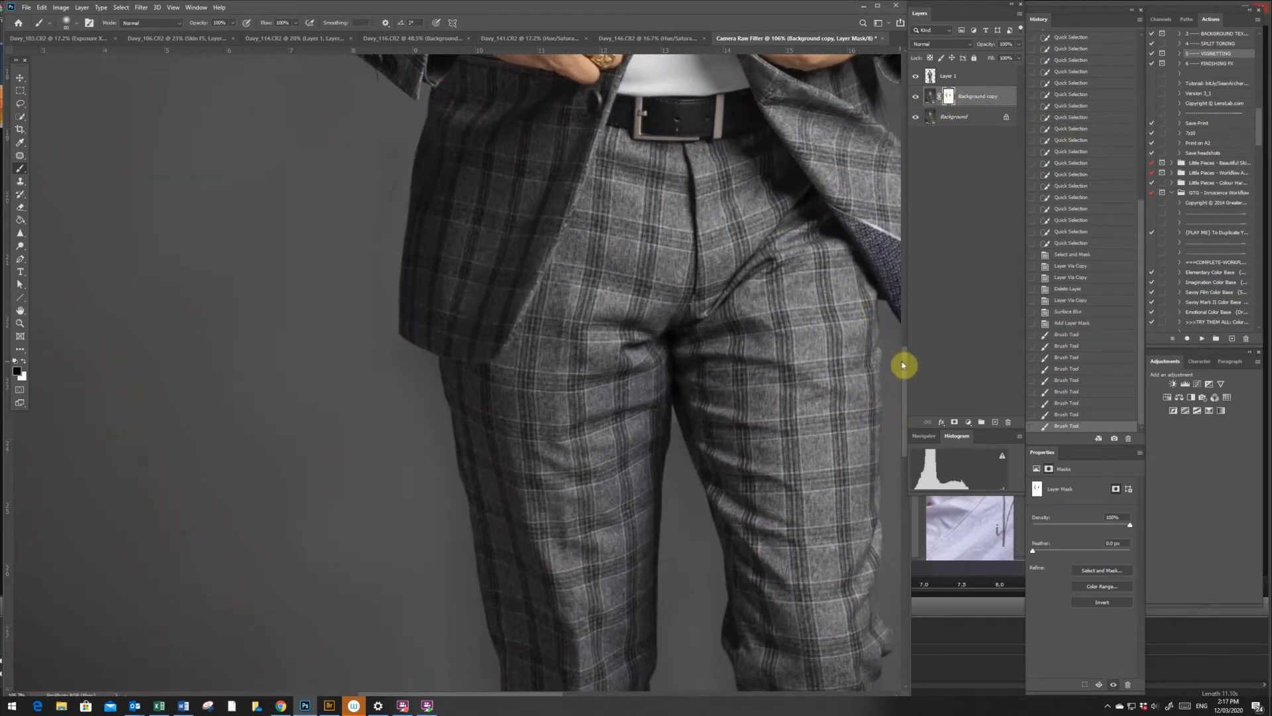
{"action": "scroll", "coordinate": [855, 364], "scroll_direction": "down", "scroll_amount": 3}
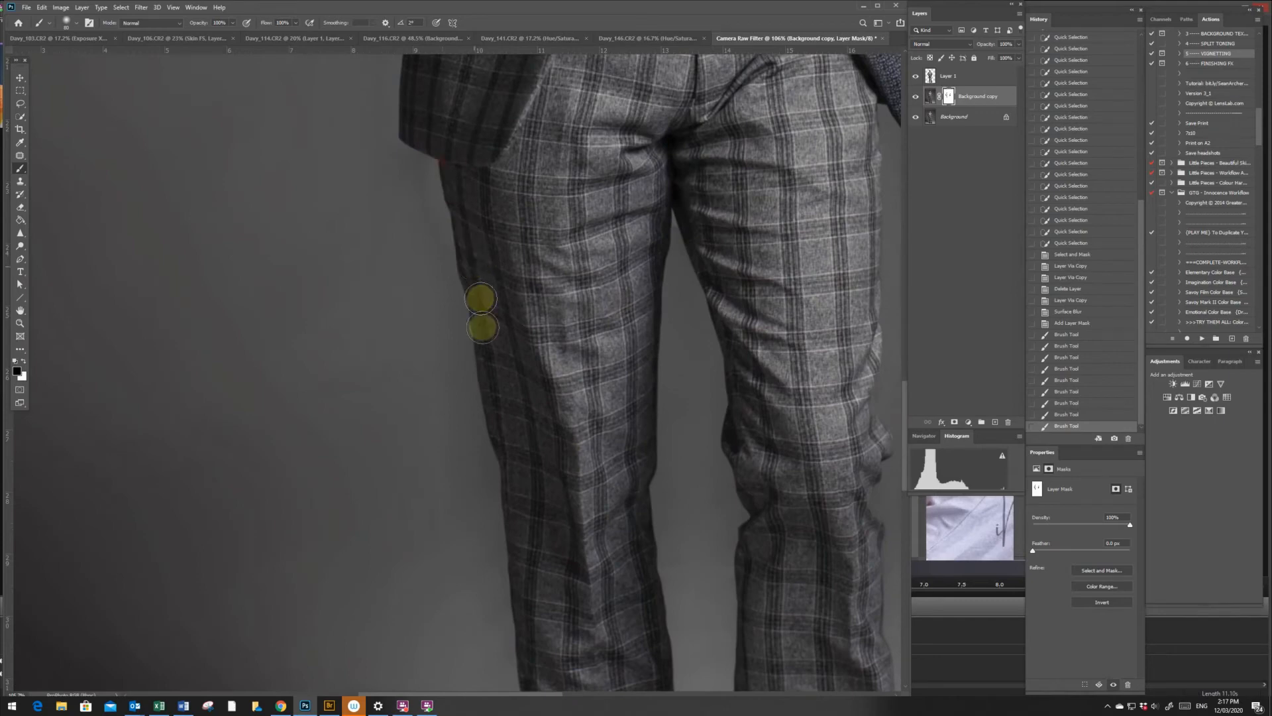
{"action": "left_click", "coordinate": [524, 670]}
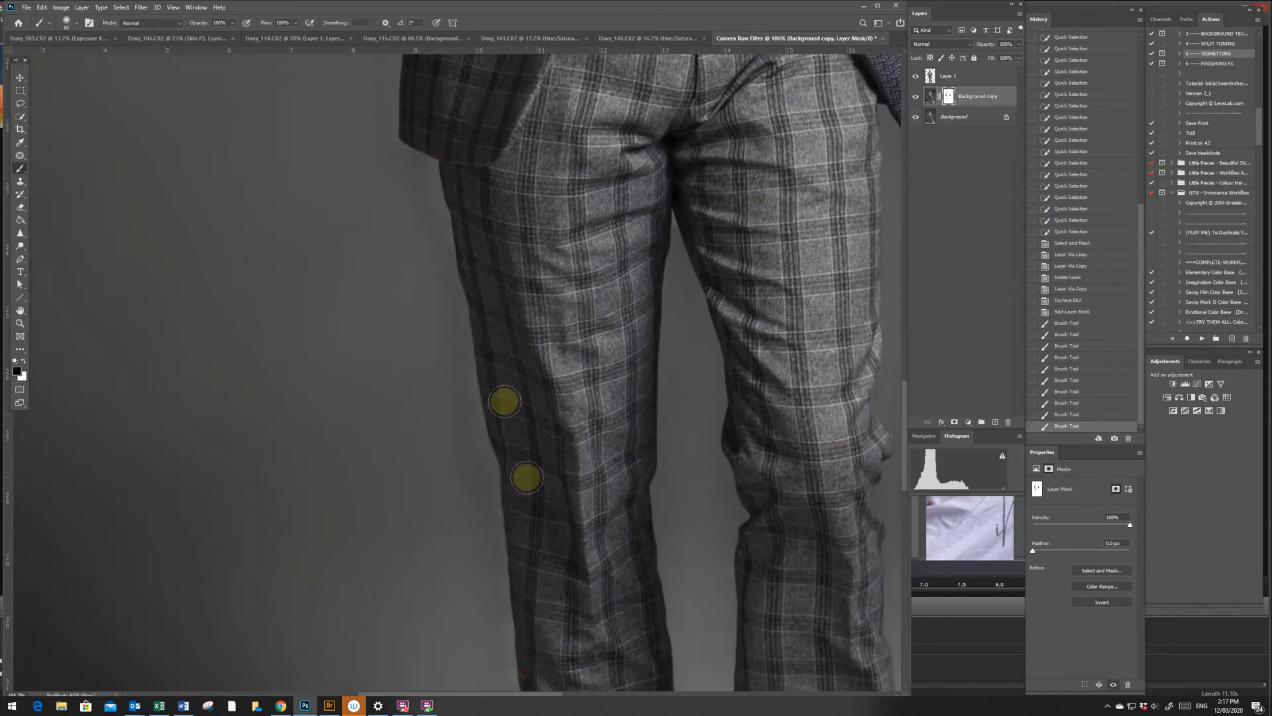
{"action": "key", "text": "x"}
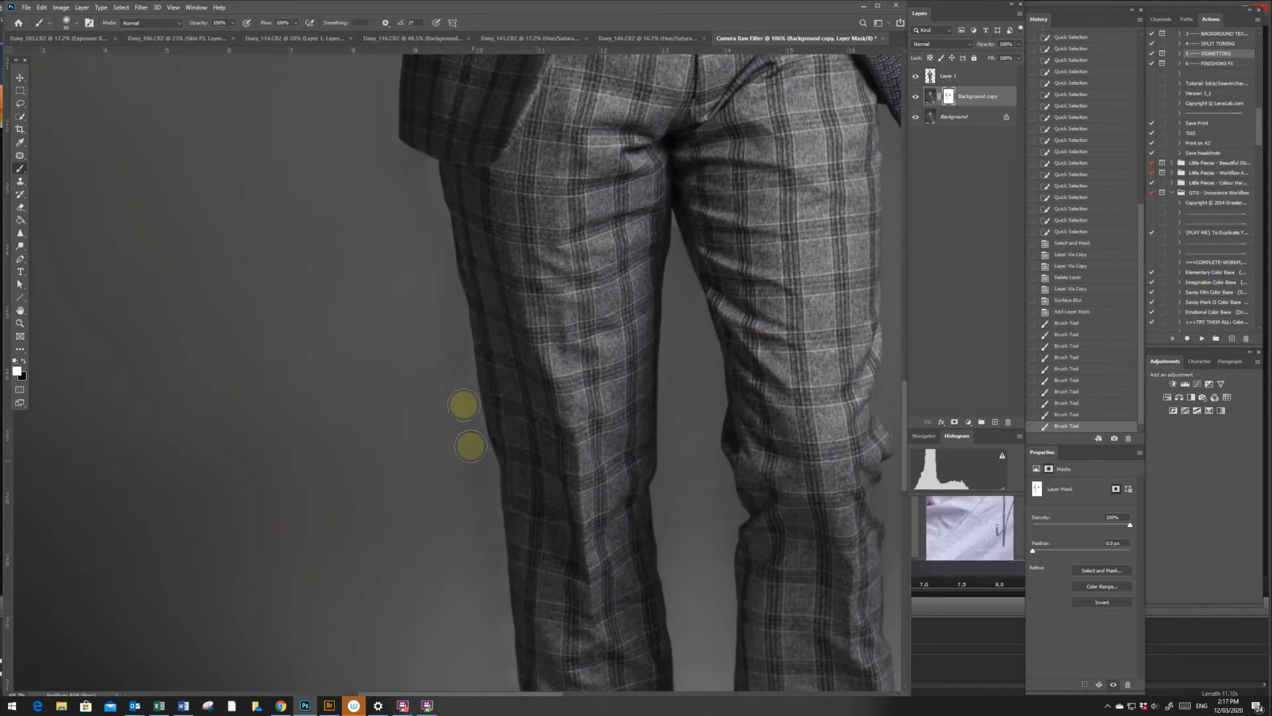
{"action": "left_click_drag", "start_coordinate": [483, 471], "coordinate": [480, 528]}
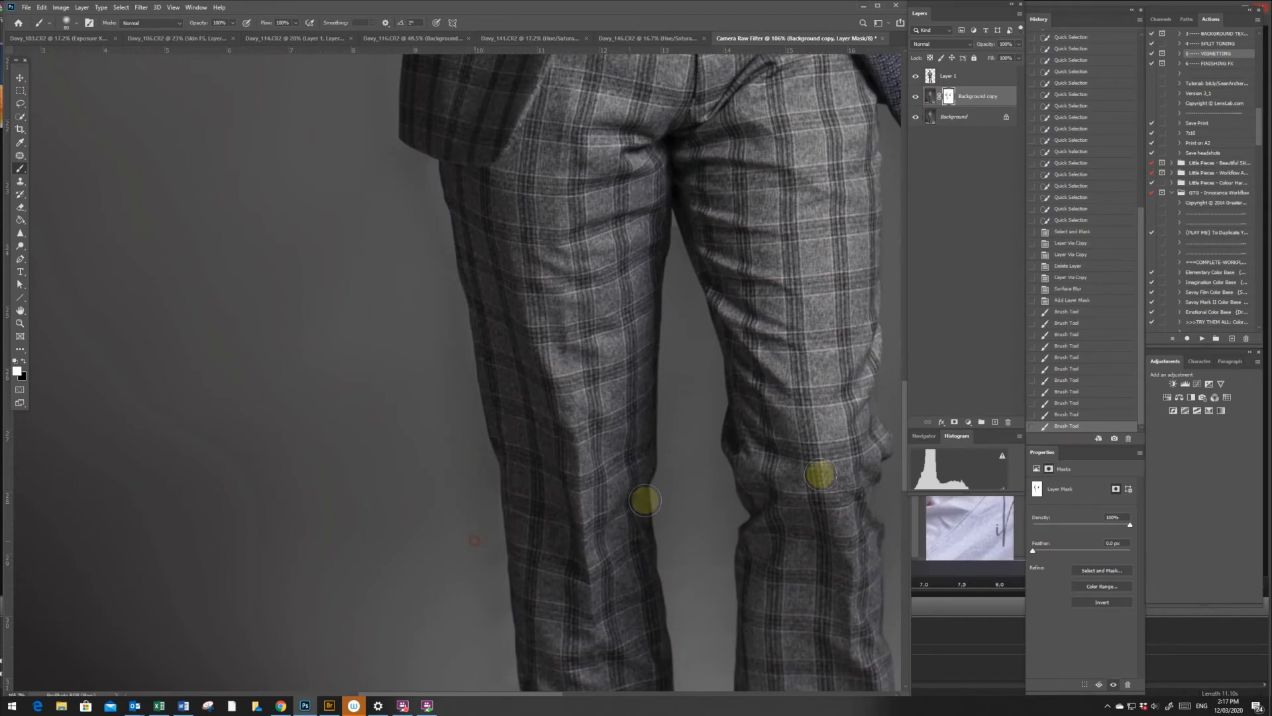
- Paint black on the mask along the watch-side trouser leg and around the open jacket flap
{"action": "left_click_drag", "start_coordinate": [904, 415], "coordinate": [905, 501]}
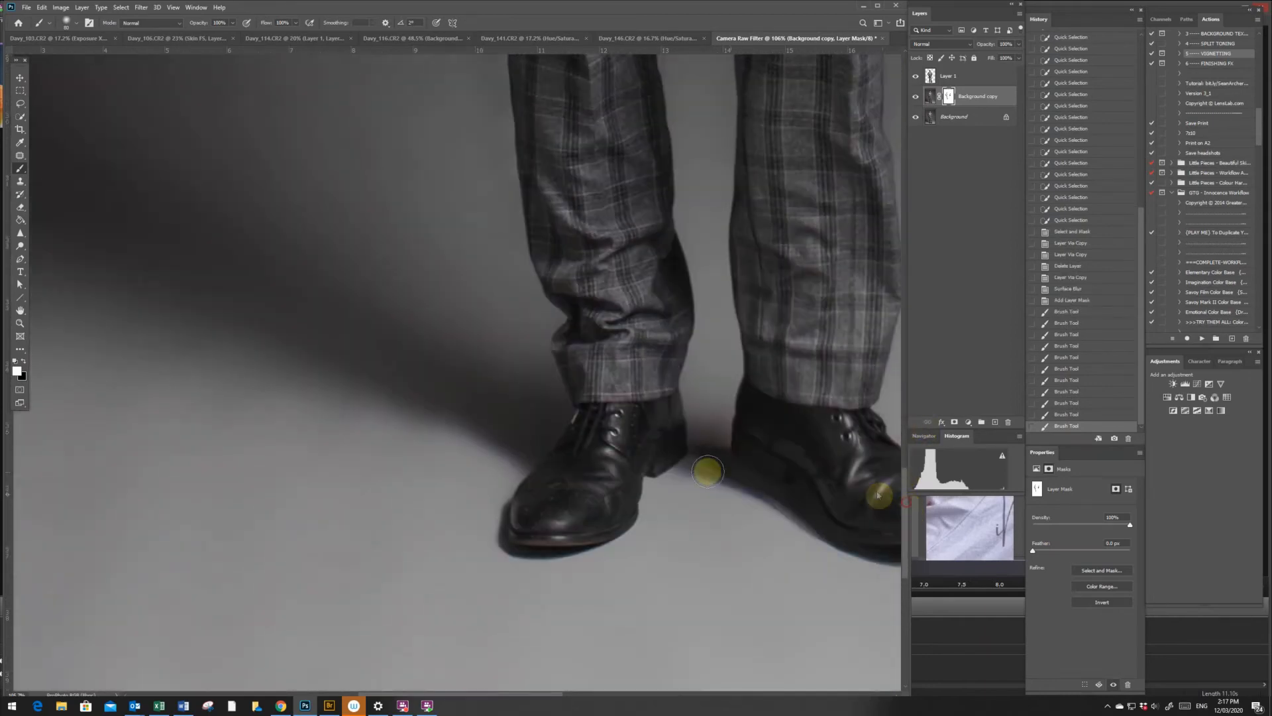
{"action": "left_click_drag", "start_coordinate": [461, 695], "coordinate": [529, 697]}
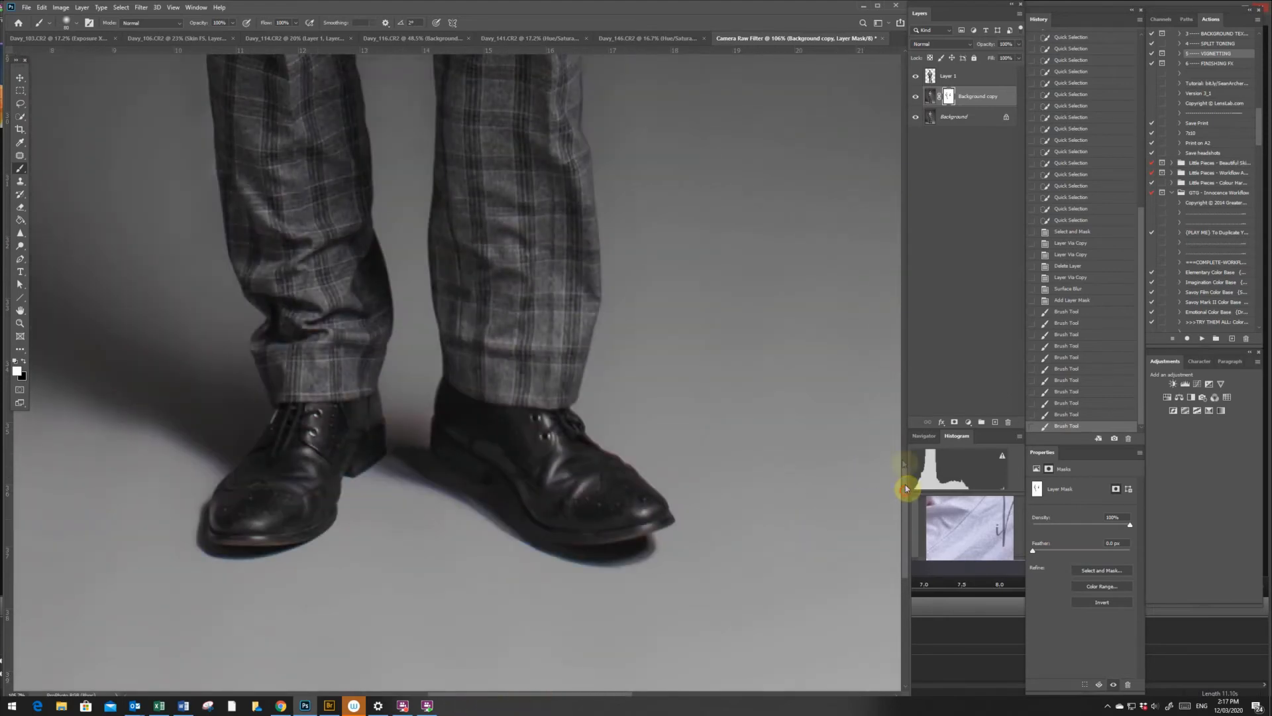
{"action": "left_click_drag", "start_coordinate": [903, 489], "coordinate": [897, 369]}
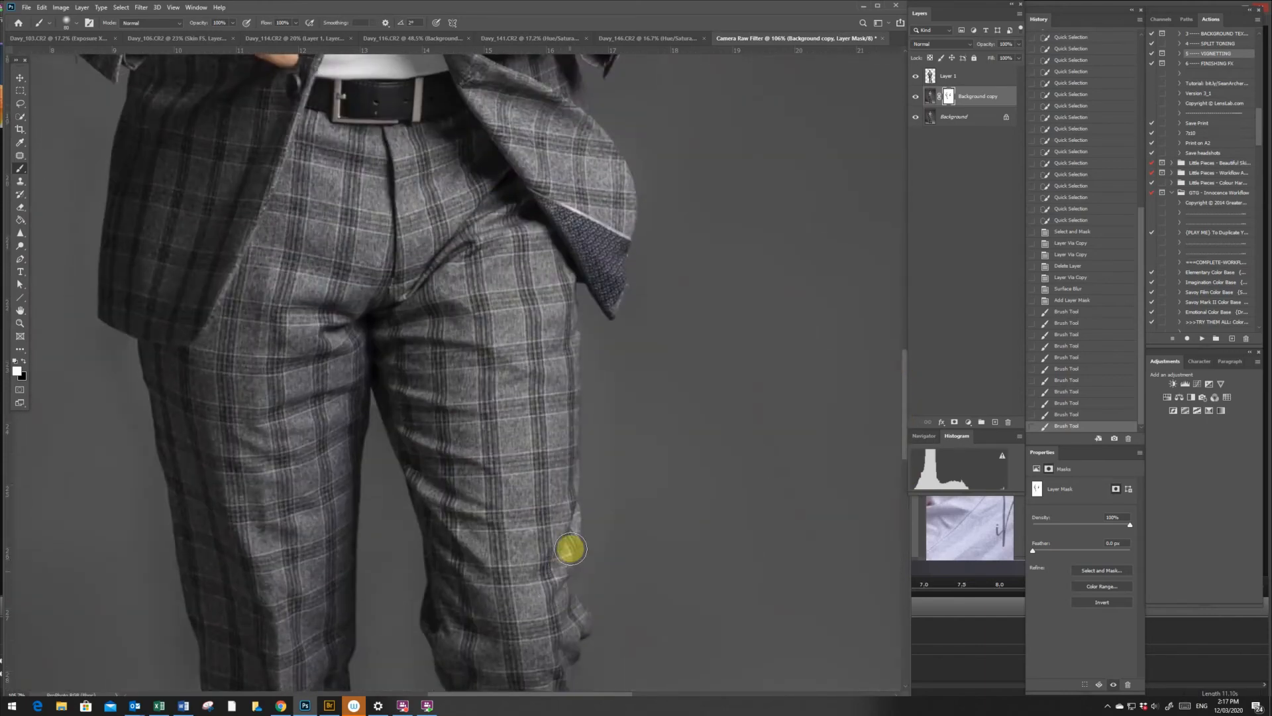
{"action": "mouse_move", "coordinate": [572, 547]}
{"action": "left_mouse_down"}
{"action": "mouse_move", "coordinate": [580, 622]}
{"action": "mouse_move", "coordinate": [562, 412]}
{"action": "mouse_move", "coordinate": [574, 260]}
{"action": "left_mouse_up"}
{"action": "mouse_move", "coordinate": [581, 253]}
{"action": "left_mouse_down"}
{"action": "mouse_move", "coordinate": [657, 301]}
{"action": "mouse_move", "coordinate": [638, 245]}
{"action": "mouse_move", "coordinate": [603, 311]}
{"action": "left_mouse_up"}
{"action": "mouse_move", "coordinate": [631, 266]}
{"action": "left_mouse_down"}
{"action": "mouse_move", "coordinate": [641, 226]}
{"action": "mouse_move", "coordinate": [628, 171]}
{"action": "left_mouse_up"}
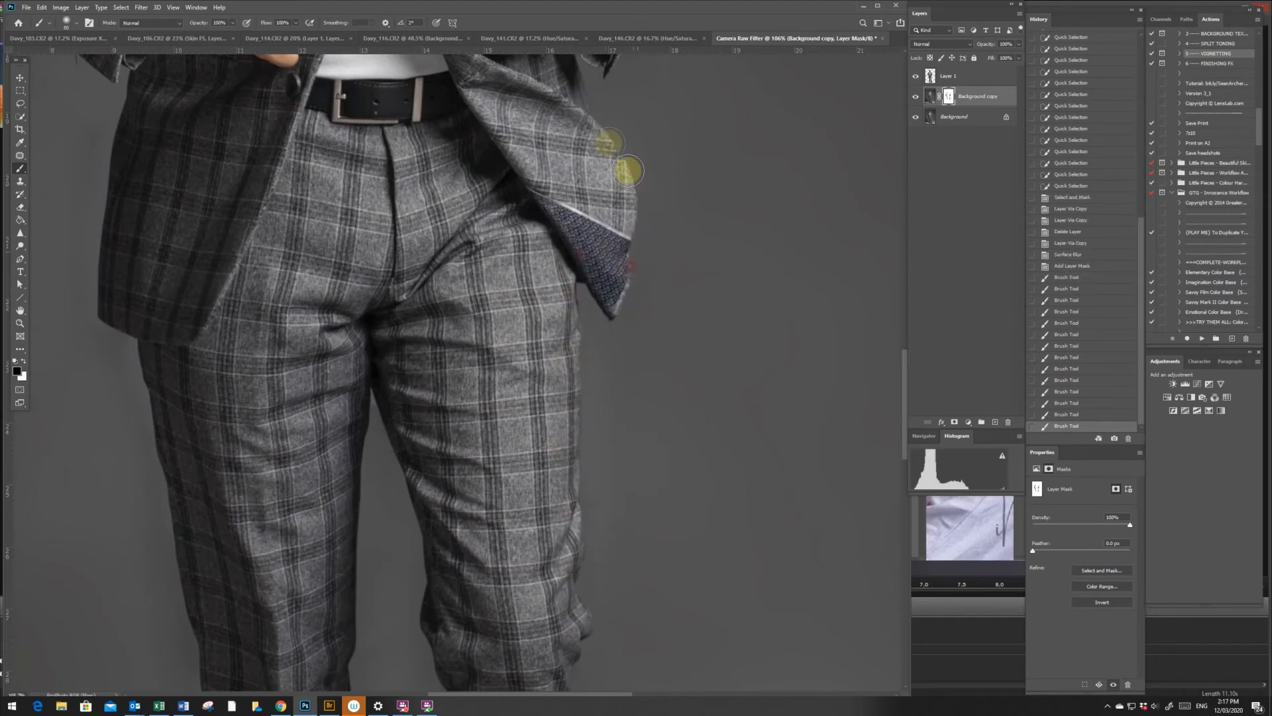
- Paint black on the mask along the cuff and lower sleeve edge beside the watch
{"action": "key", "text": "z"}
{"action": "left_click", "coordinate": [670, 273], "text": "alt"}
{"action": "left_click_drag", "start_coordinate": [714, 73], "coordinate": [758, 296]}
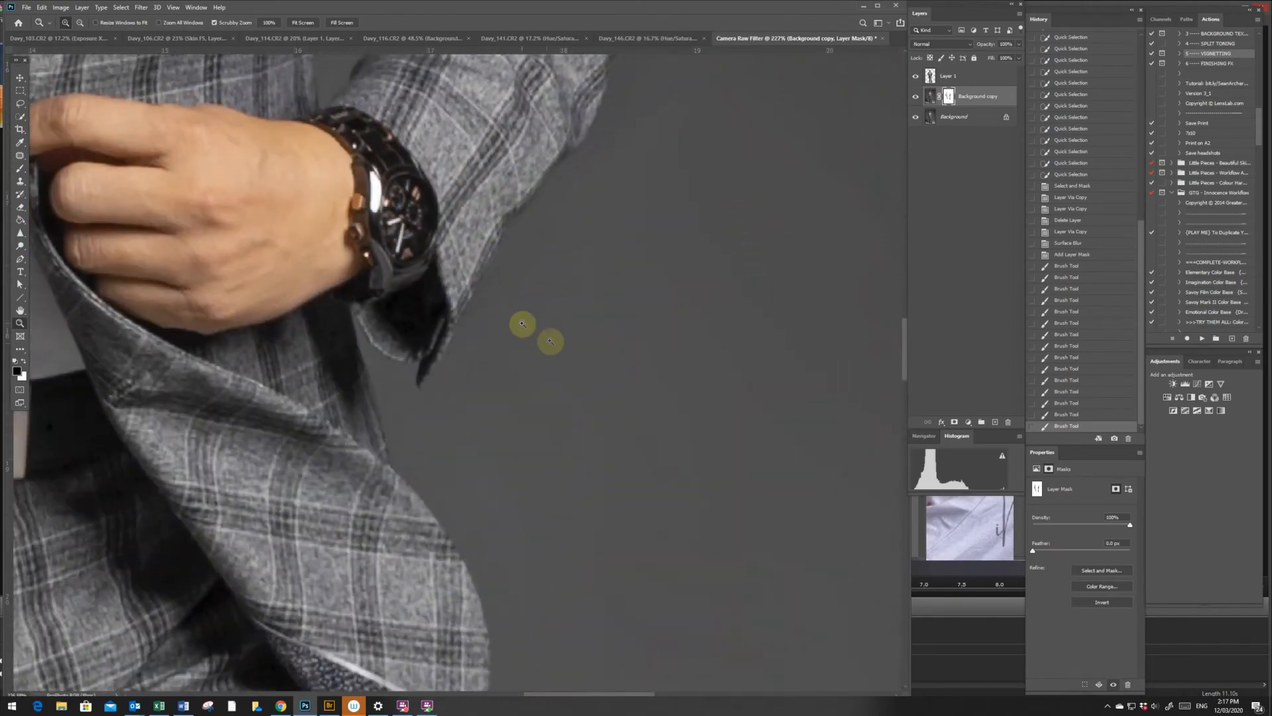
{"action": "key", "text": "b"}
{"action": "mouse_move", "coordinate": [496, 289]}
{"action": "left_mouse_down"}
{"action": "mouse_move", "coordinate": [489, 248]}
{"action": "mouse_move", "coordinate": [577, 130]}
{"action": "left_mouse_up"}
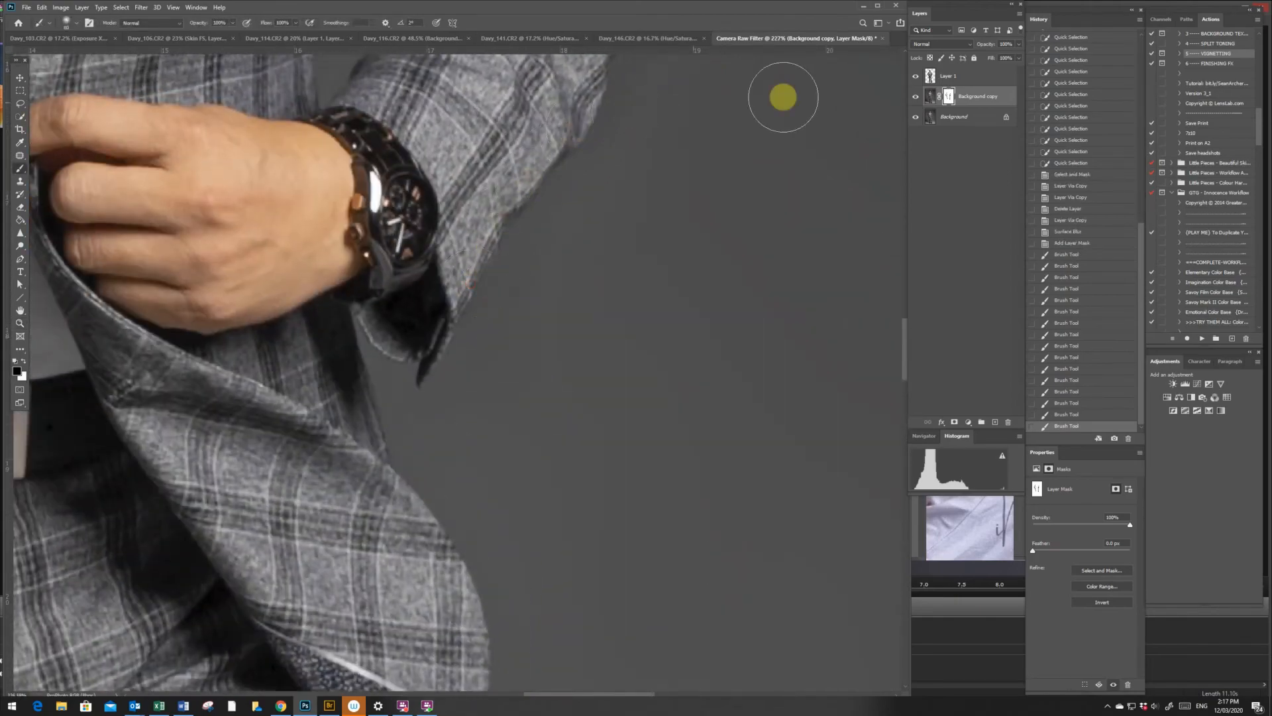
- Toggle the visibility of the blurred background copy to compare the backdrop with and without the smoothing
{"action": "left_click", "coordinate": [917, 97]}
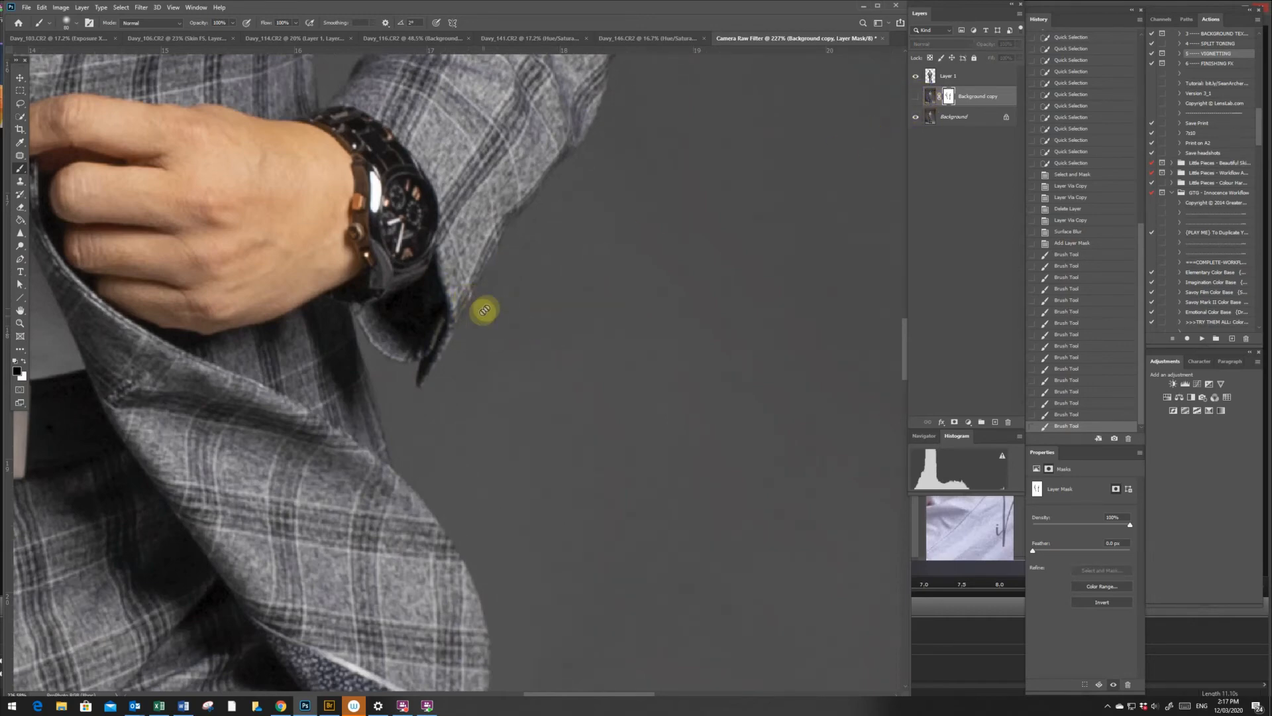
{"action": "key", "text": "z"}
{"action": "mouse_move", "coordinate": [587, 374]}
{"action": "left_mouse_down"}
{"action": "mouse_move", "coordinate": [528, 286]}
{"action": "mouse_move", "coordinate": [568, 388]}
{"action": "left_mouse_up"}
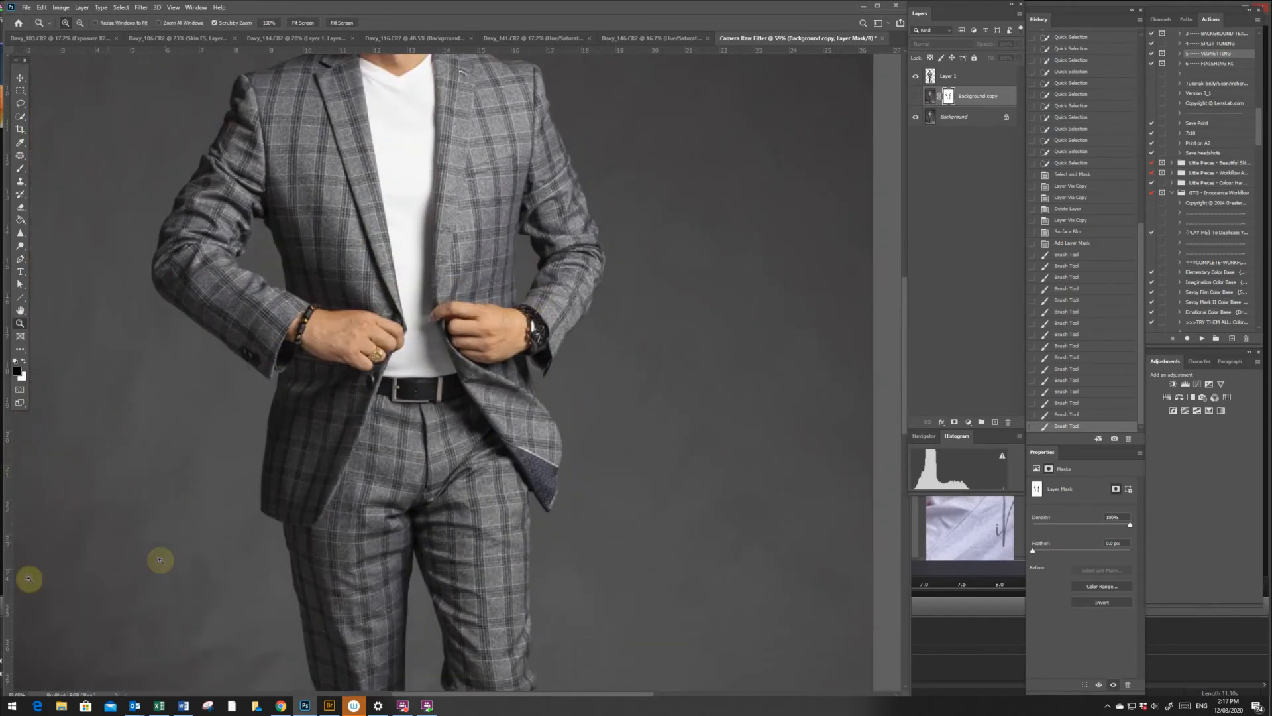
{"action": "left_click", "coordinate": [915, 117]}
{"action": "left_click_drag", "start_coordinate": [265, 533], "coordinate": [371, 481]}
{"action": "left_click", "coordinate": [930, 78]}
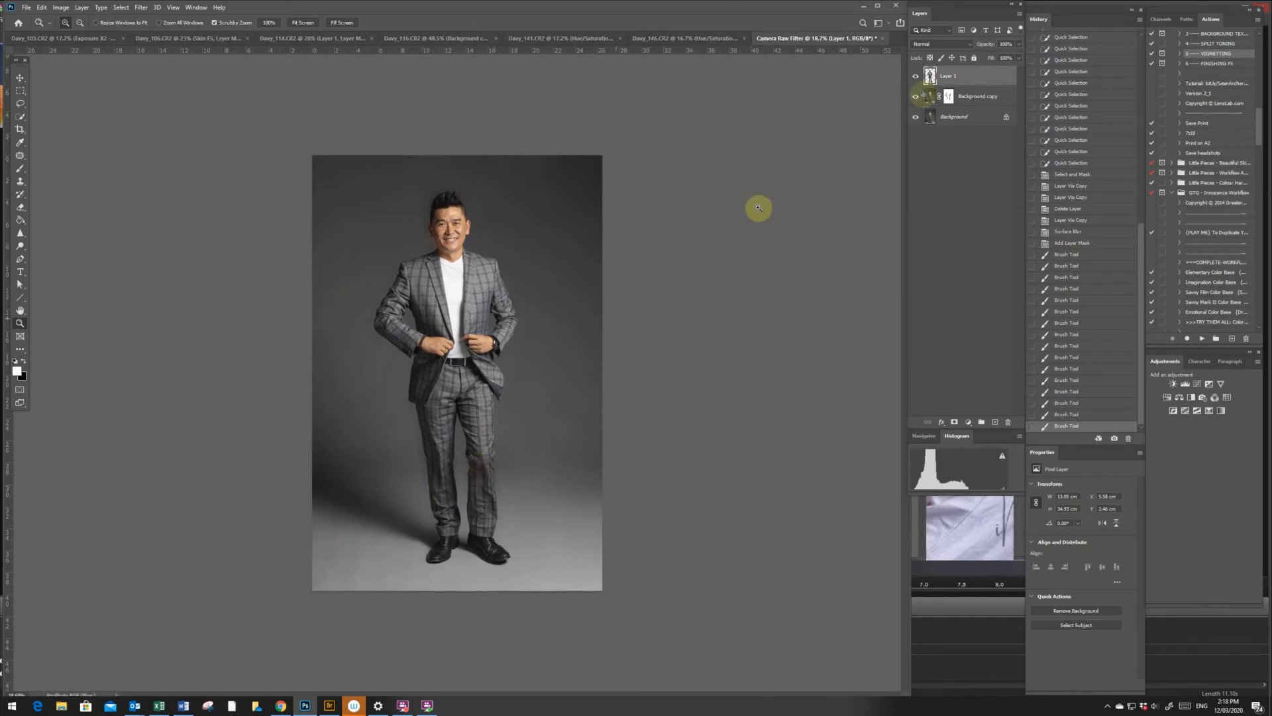
- Paint white with a larger brush on the background copy's mask beside the bracelet-side trouser leg to restore the blur
{"action": "left_click", "coordinate": [947, 98]}
{"action": "key", "text": "b"}
{"action": "key", "text": "x"}
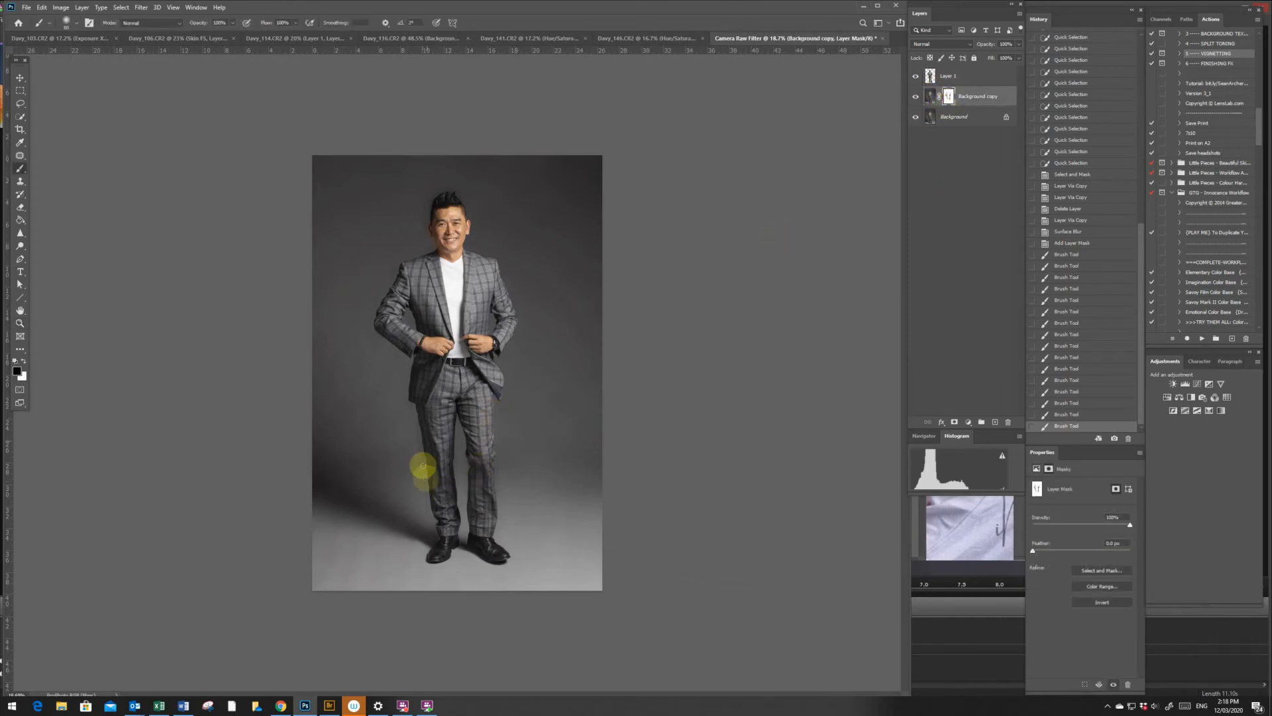
{"action": "key", "text": "x"}
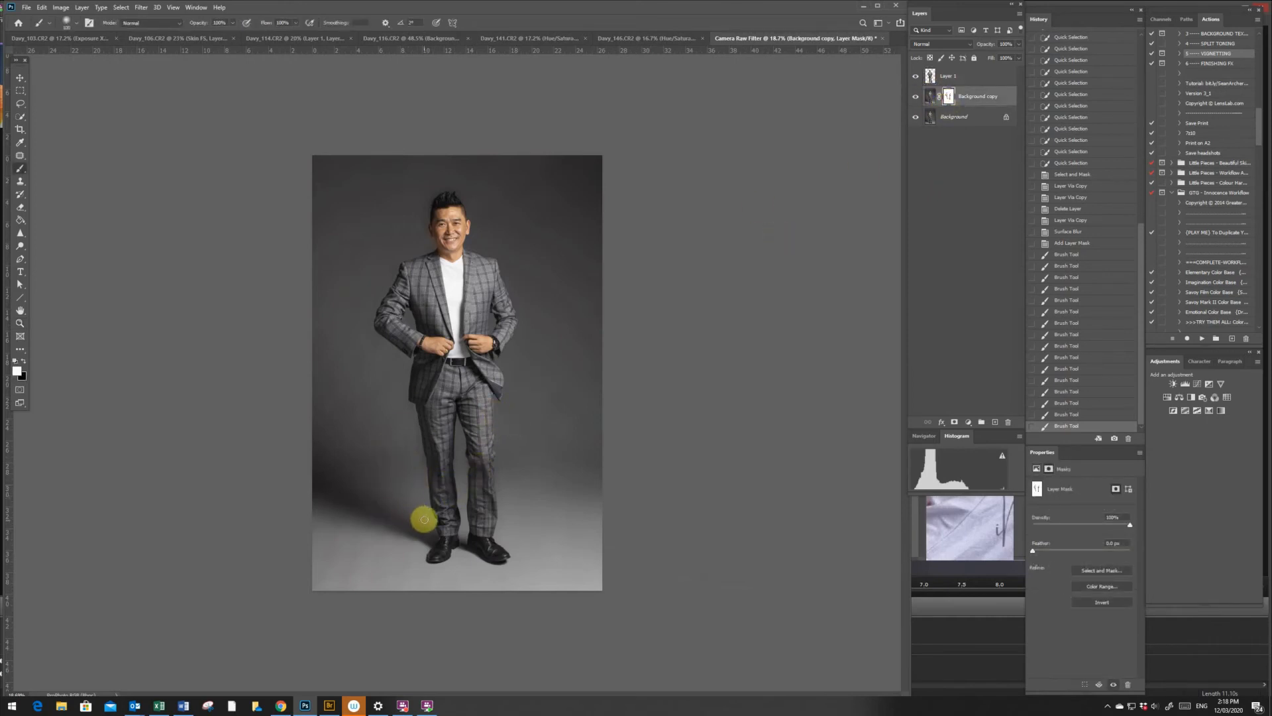
{"action": "left_click_drag", "start_coordinate": [424, 517], "coordinate": [415, 403]}
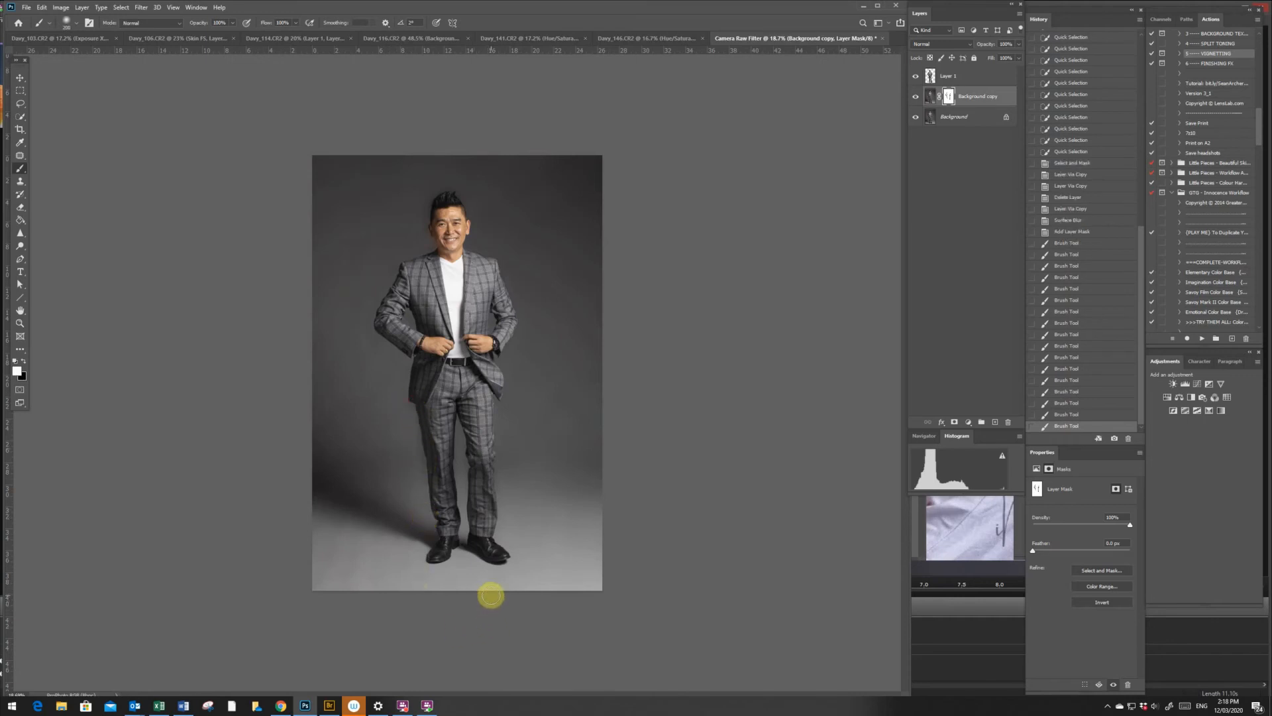
- Toggle the visibility of the man's cutout layer to inspect the backdrop edges around his head and shoulders
{"action": "key", "text": "z"}
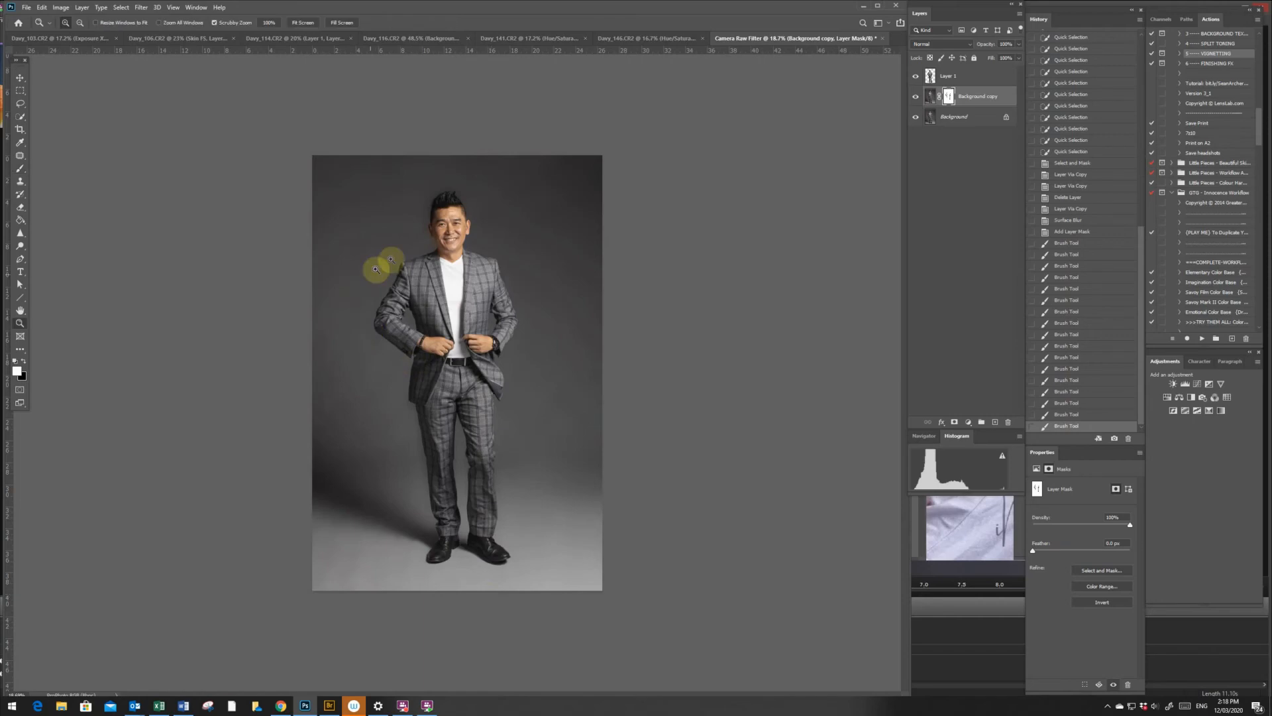
{"action": "left_click_drag", "start_coordinate": [453, 204], "coordinate": [501, 298]}
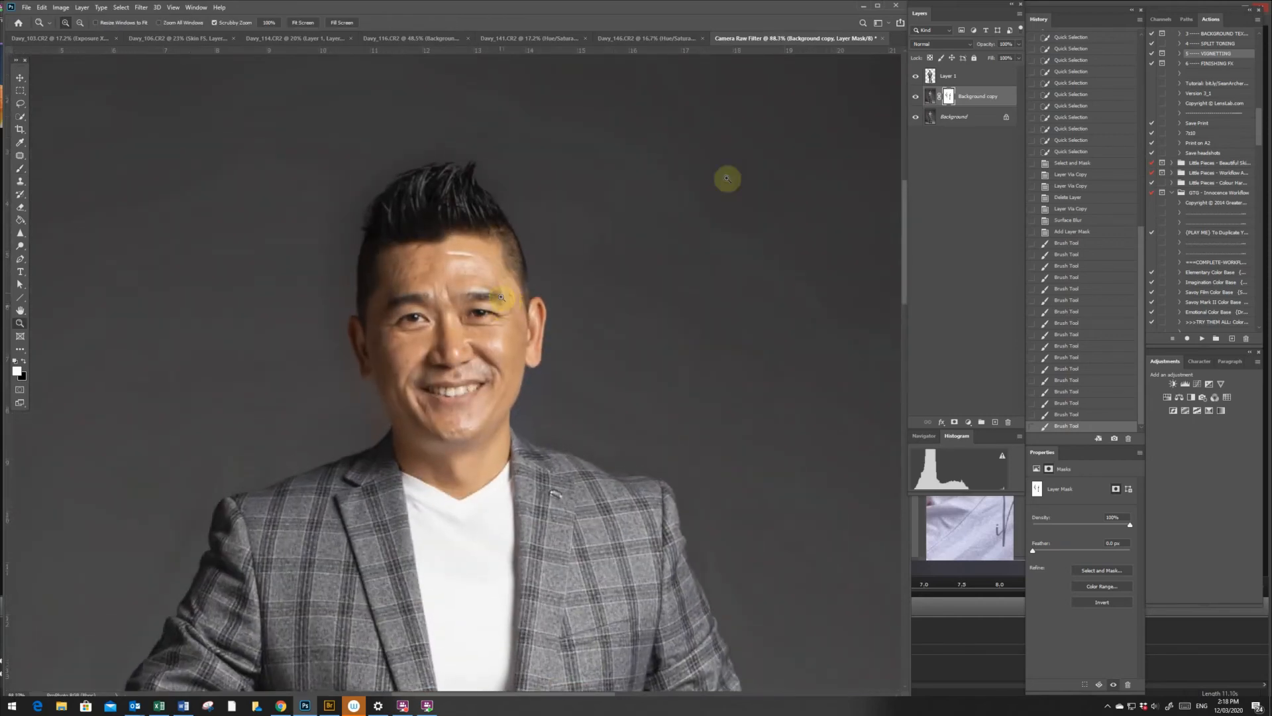
{"action": "left_click", "coordinate": [916, 76]}
{"action": "left_click", "coordinate": [916, 76]}
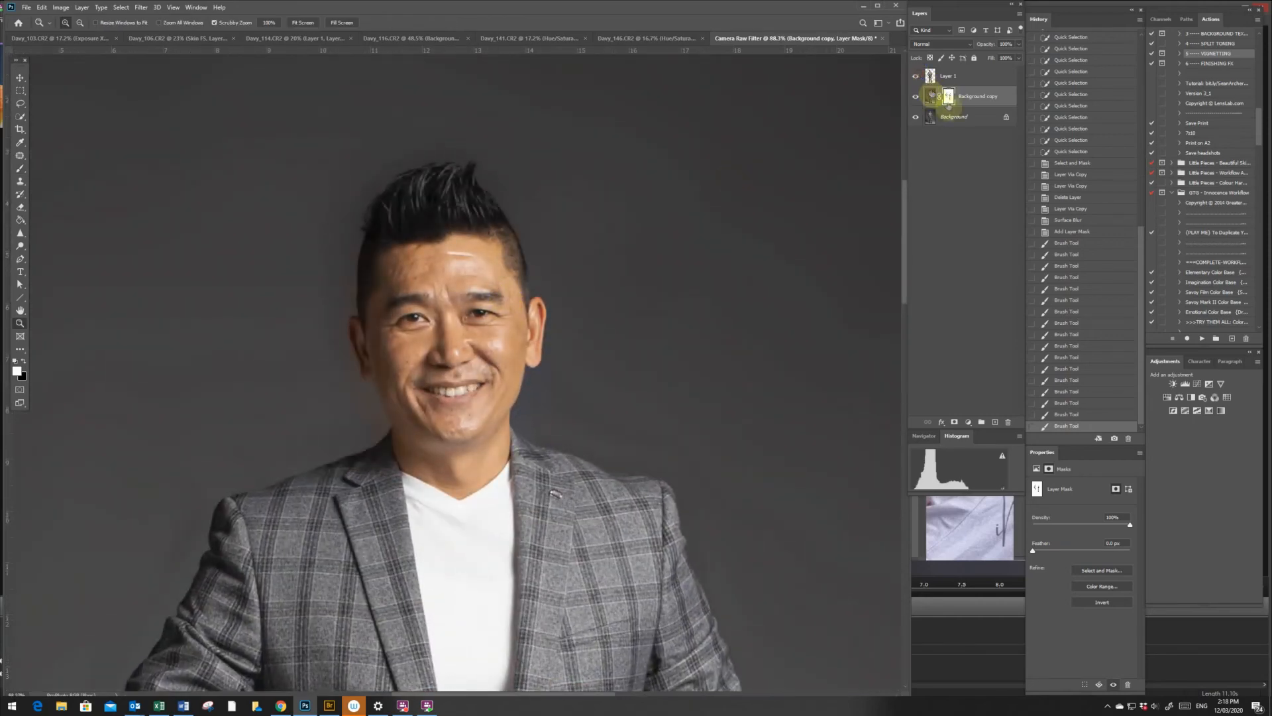
- Paint black on the background copy's mask around the hair, ears, neck and shoulder line, comparing against the original background
{"action": "key", "text": "b"}
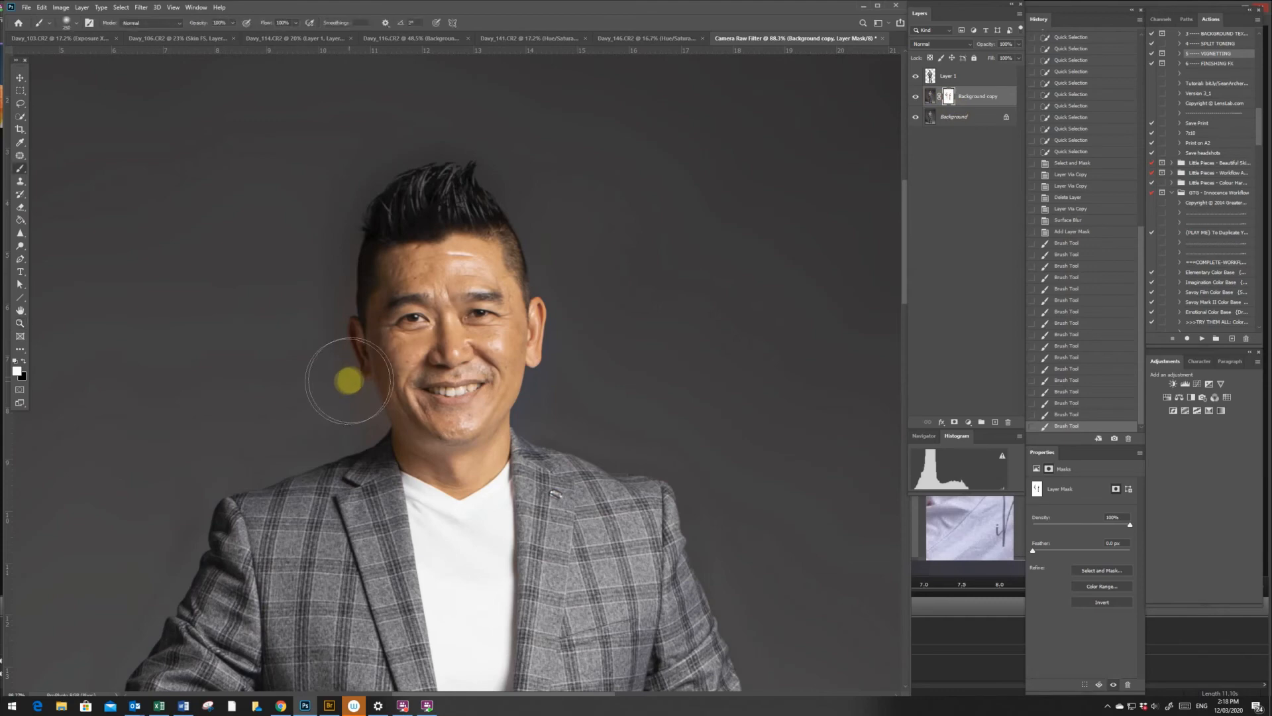
{"action": "mouse_move", "coordinate": [354, 407]}
{"action": "left_mouse_down"}
{"action": "mouse_move", "coordinate": [349, 322]}
{"action": "mouse_move", "coordinate": [346, 344]}
{"action": "mouse_move", "coordinate": [354, 260]}
{"action": "mouse_move", "coordinate": [385, 194]}
{"action": "mouse_move", "coordinate": [434, 174]}
{"action": "mouse_move", "coordinate": [493, 190]}
{"action": "mouse_move", "coordinate": [529, 228]}
{"action": "mouse_move", "coordinate": [552, 318]}
{"action": "mouse_move", "coordinate": [515, 431]}
{"action": "mouse_move", "coordinate": [576, 476]}
{"action": "left_mouse_up"}
{"action": "left_click_drag", "start_coordinate": [452, 181], "coordinate": [433, 175]}
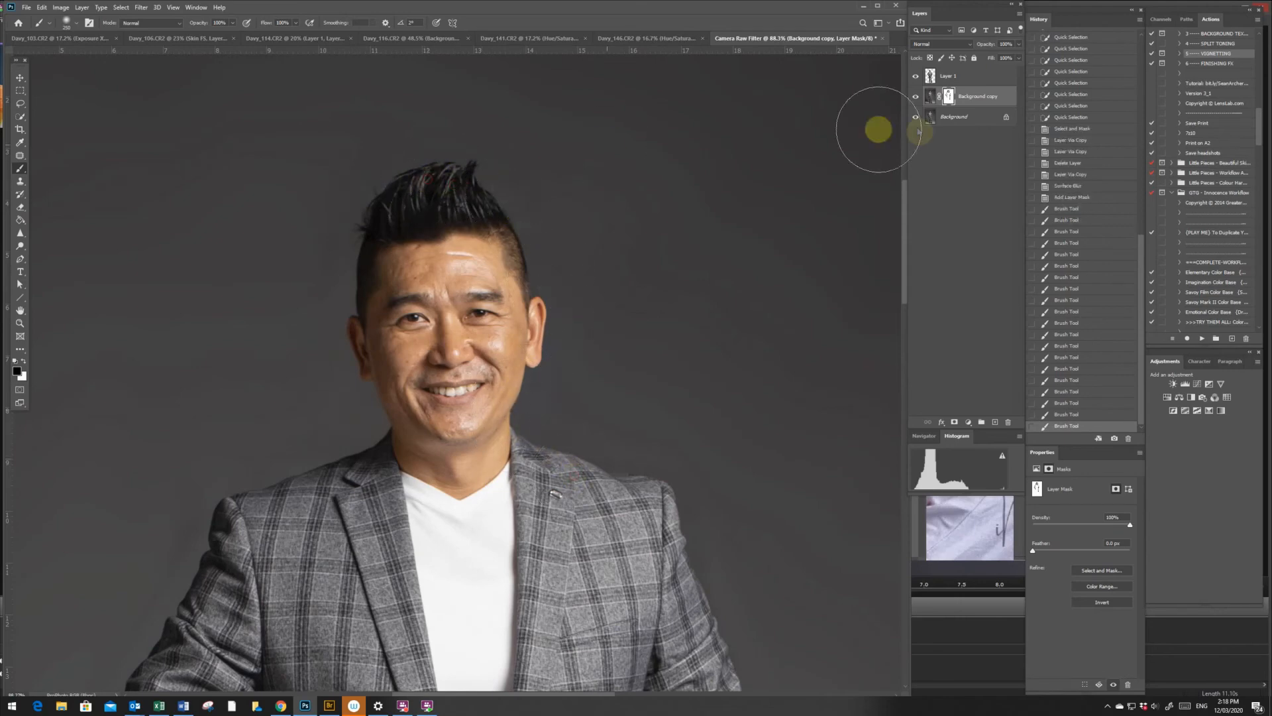
{"action": "left_click", "coordinate": [918, 78]}
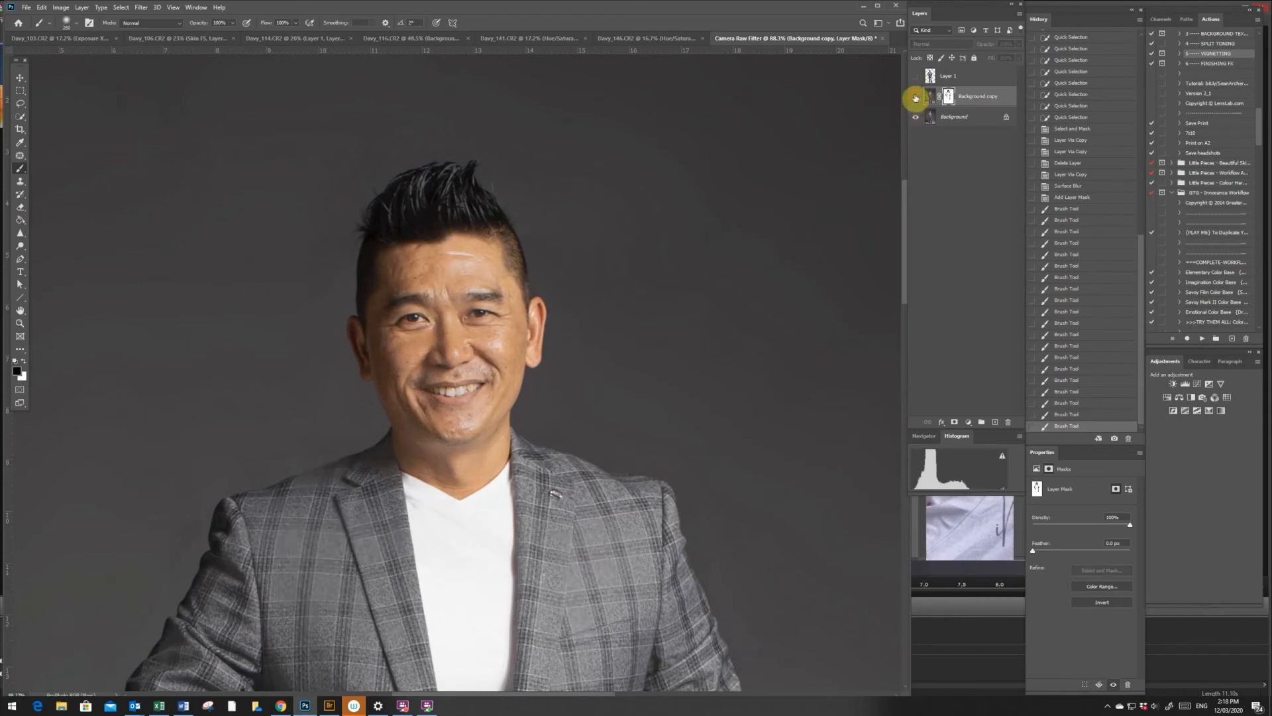
{"action": "left_click", "coordinate": [917, 78]}
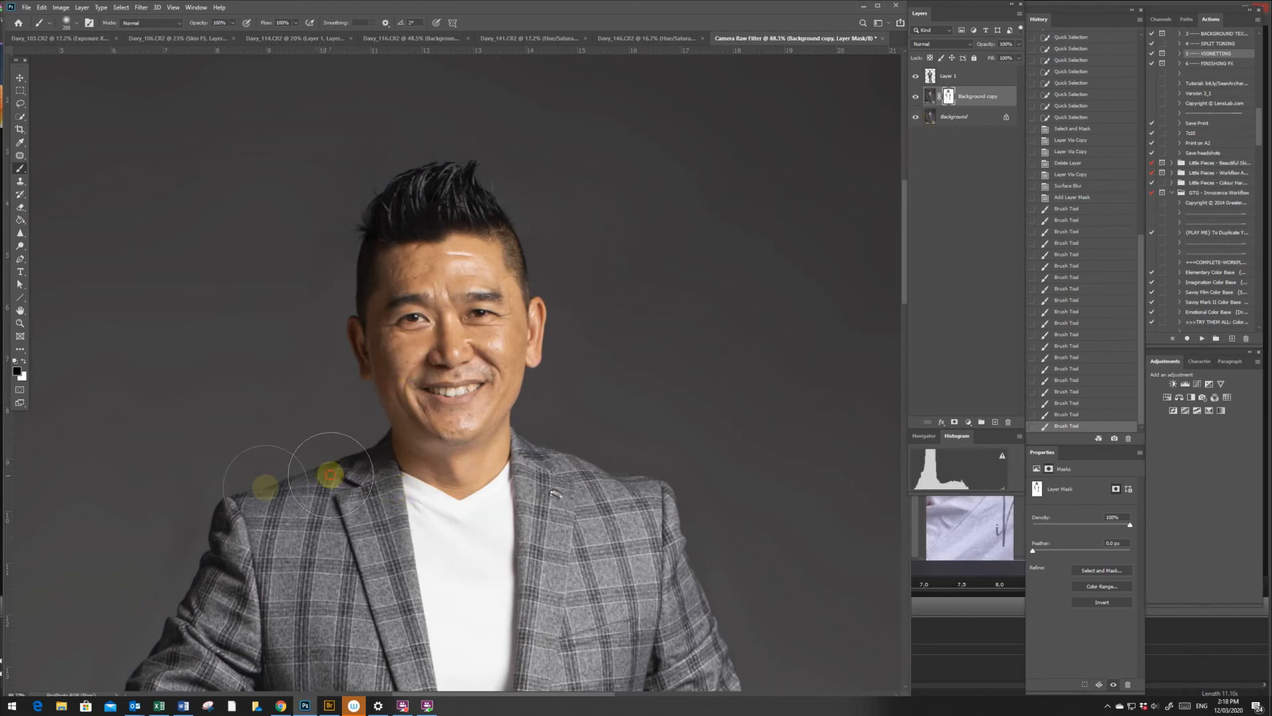
{"action": "left_click_drag", "start_coordinate": [265, 487], "coordinate": [285, 491]}
- Toggle the background copy and cutout layers to compare the full-length portrait with and without the edits
{"action": "key", "text": "z"}
{"action": "left_click_drag", "start_coordinate": [448, 533], "coordinate": [346, 404]}
{"action": "mouse_move", "coordinate": [447, 404]}
{"action": "left_mouse_down"}
{"action": "mouse_move", "coordinate": [473, 416]}
{"action": "mouse_move", "coordinate": [858, 94]}
{"action": "left_mouse_up"}
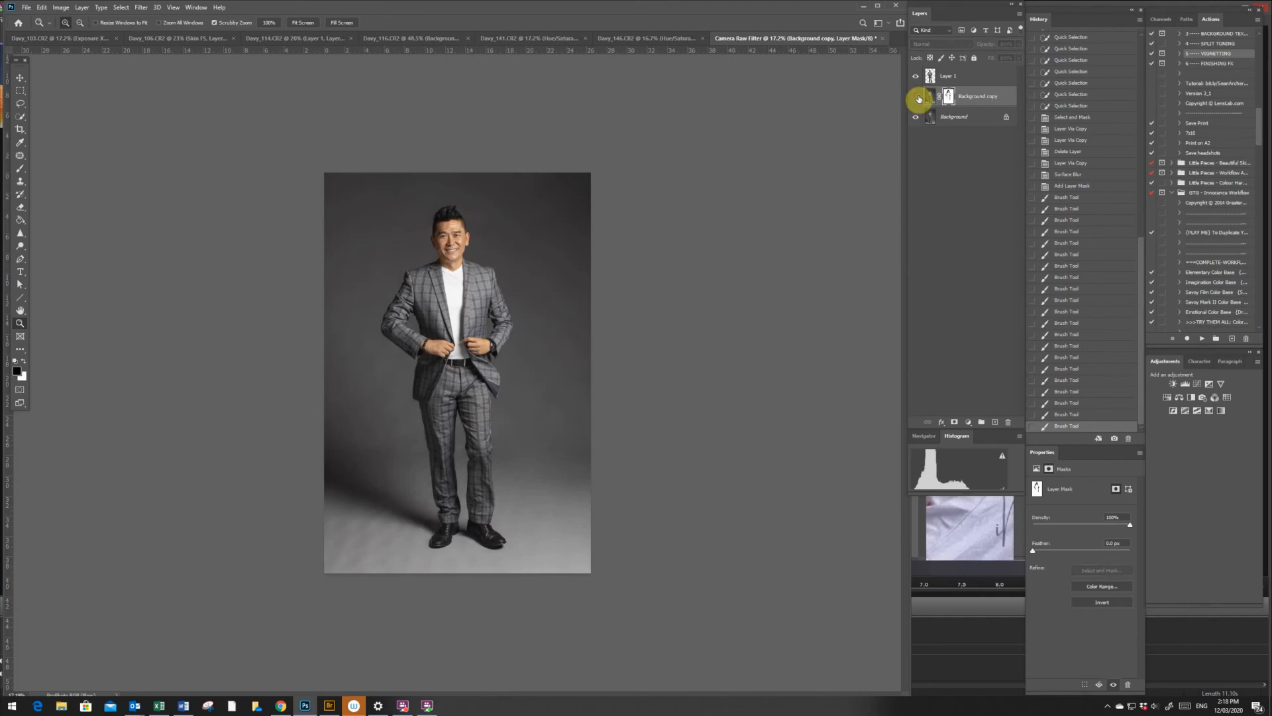
{"action": "left_click", "coordinate": [918, 77]}
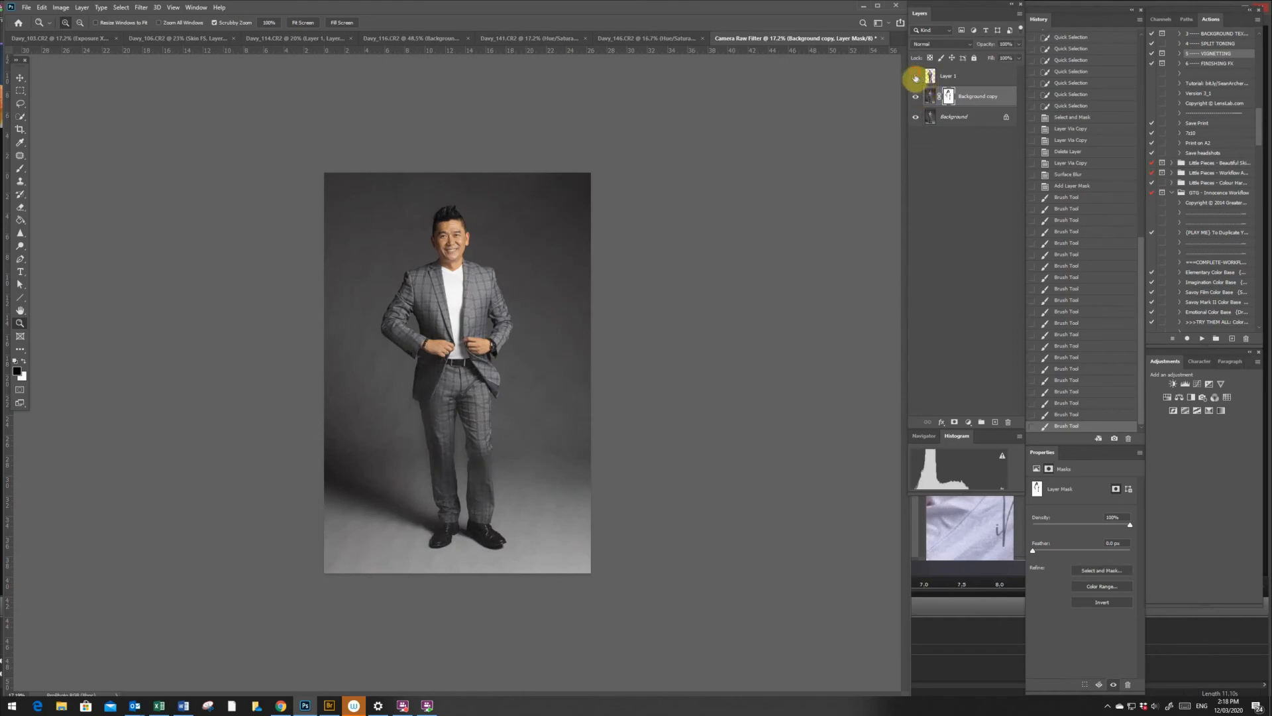
- Run the Skin Retouch FS action from the MySet action set on the portrait
{"action": "left_click_drag", "start_coordinate": [434, 476], "coordinate": [466, 444]}
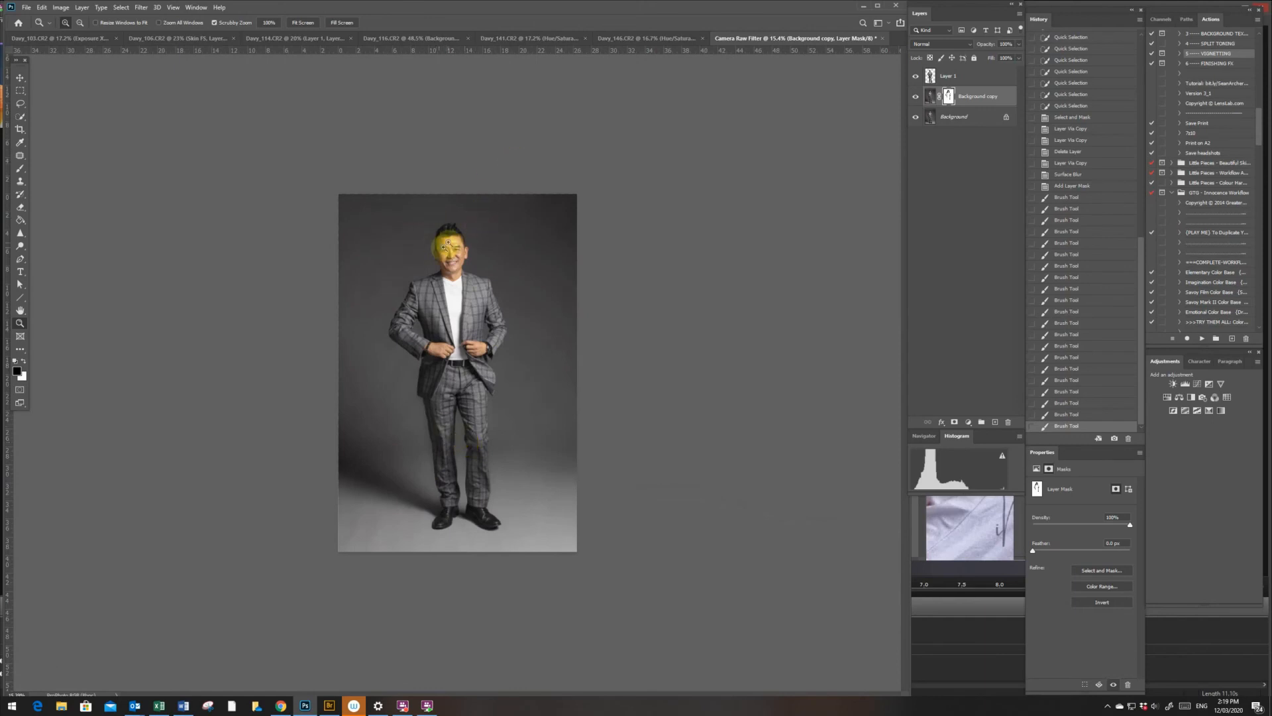
{"action": "left_click_drag", "start_coordinate": [444, 247], "coordinate": [472, 266]}
{"action": "left_click_drag", "start_coordinate": [1254, 131], "coordinate": [1267, 44]}
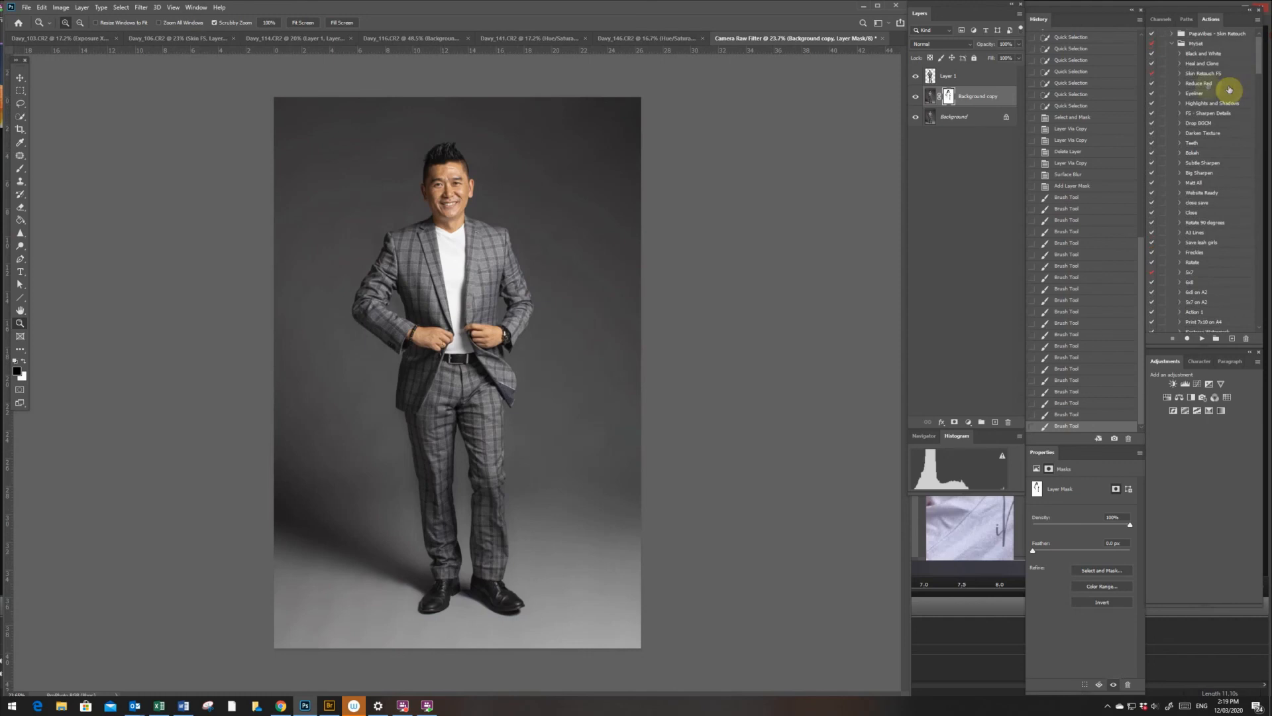
{"action": "left_click", "coordinate": [1212, 73]}
{"action": "left_click", "coordinate": [1202, 340]}
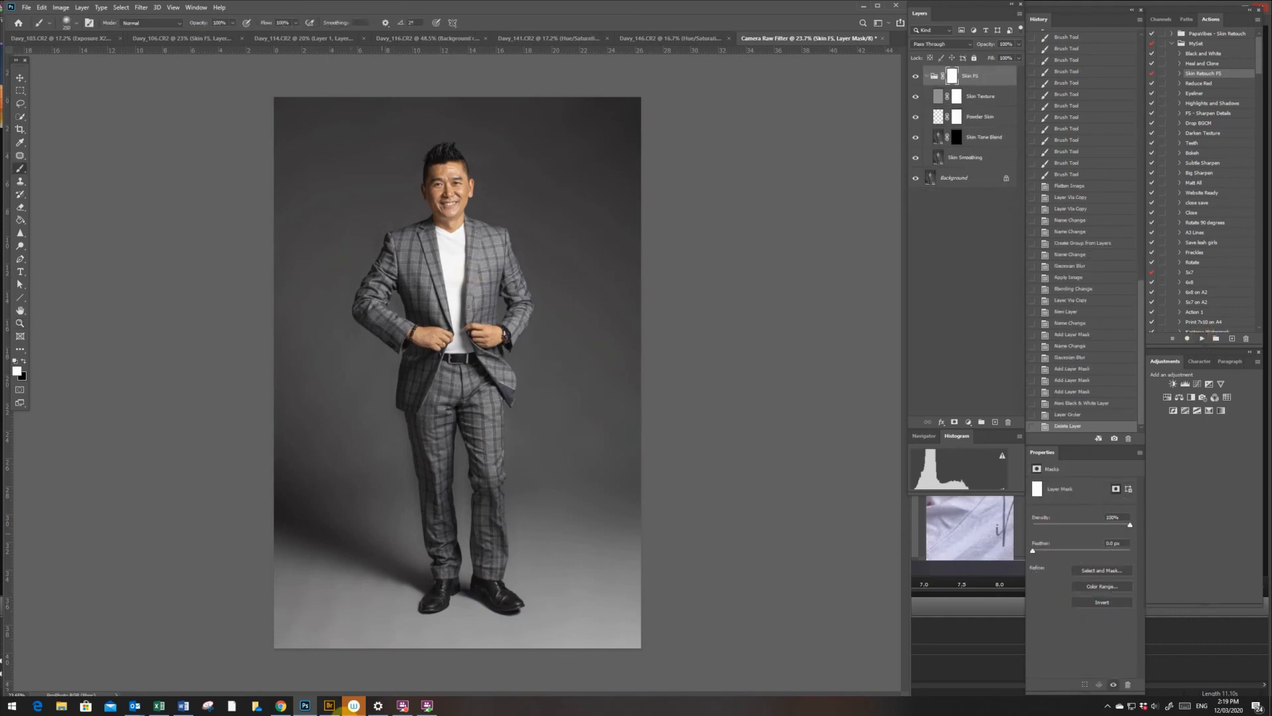
{"action": "mouse_move", "coordinate": [402, 704]}
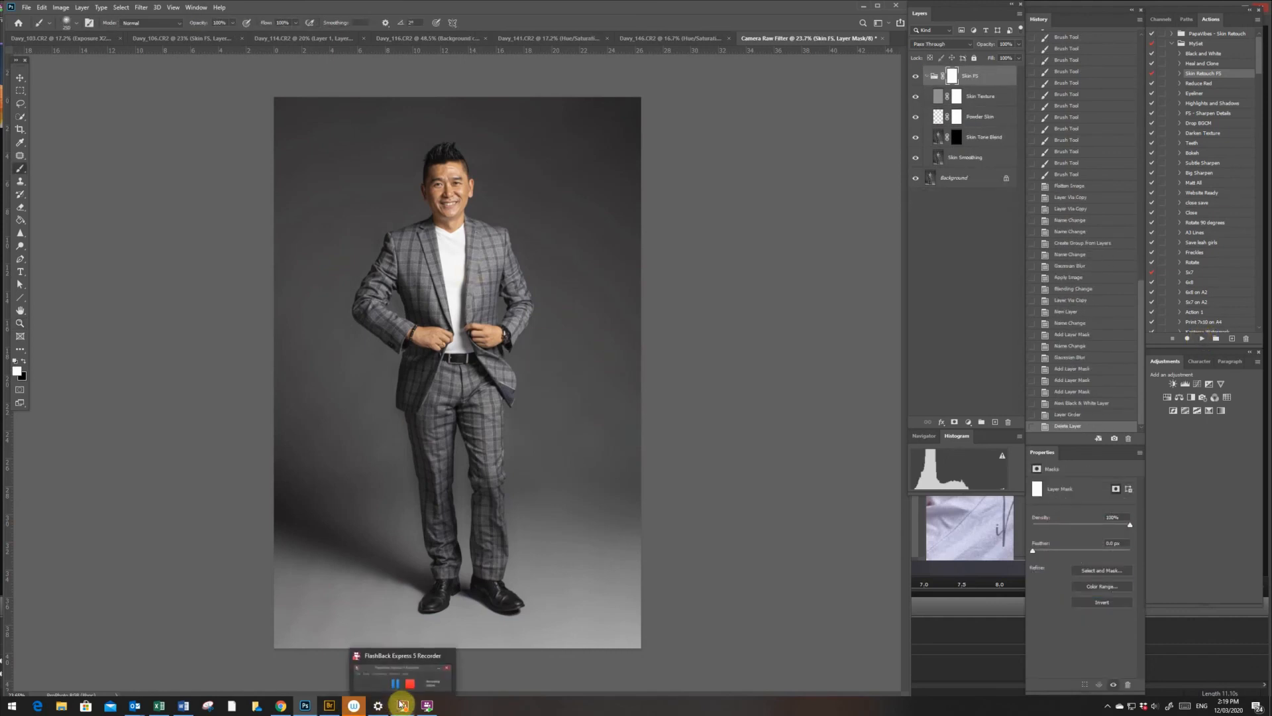